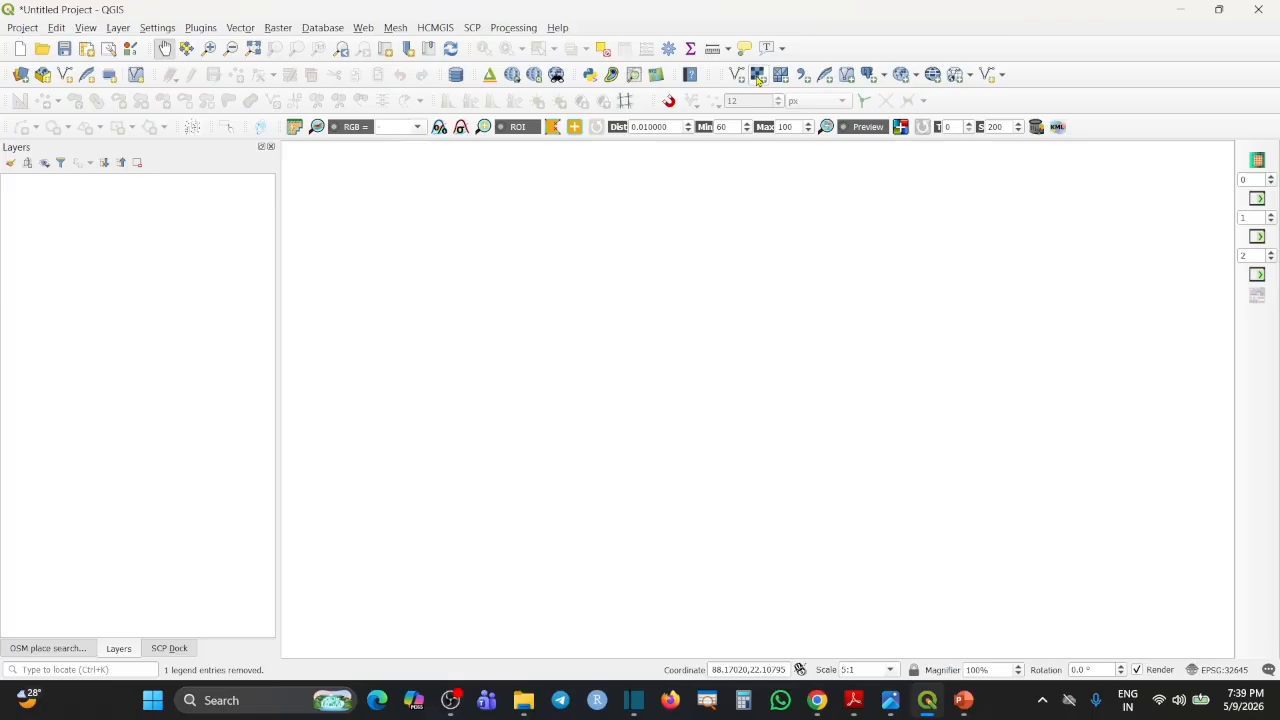
Add the bandstack_raster file from the Sat_Image folder to the project as a raster layer
click(757, 78)
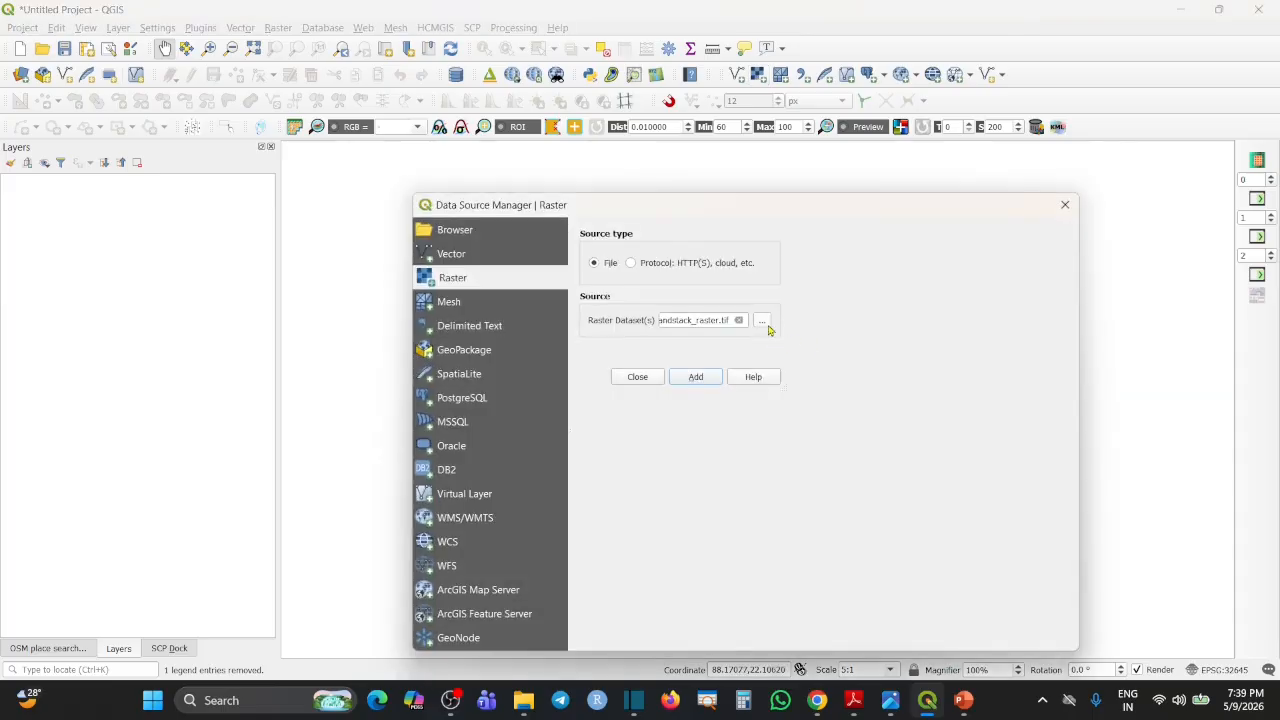
click(763, 322)
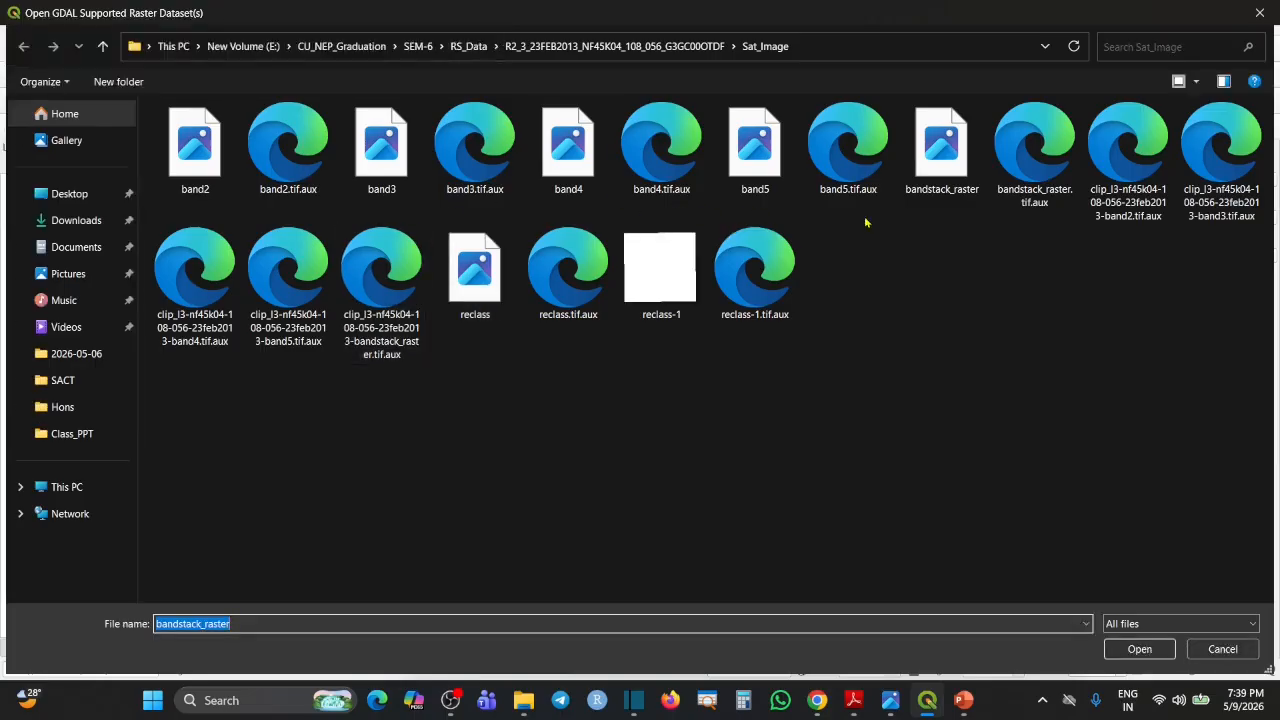
click(200, 173)
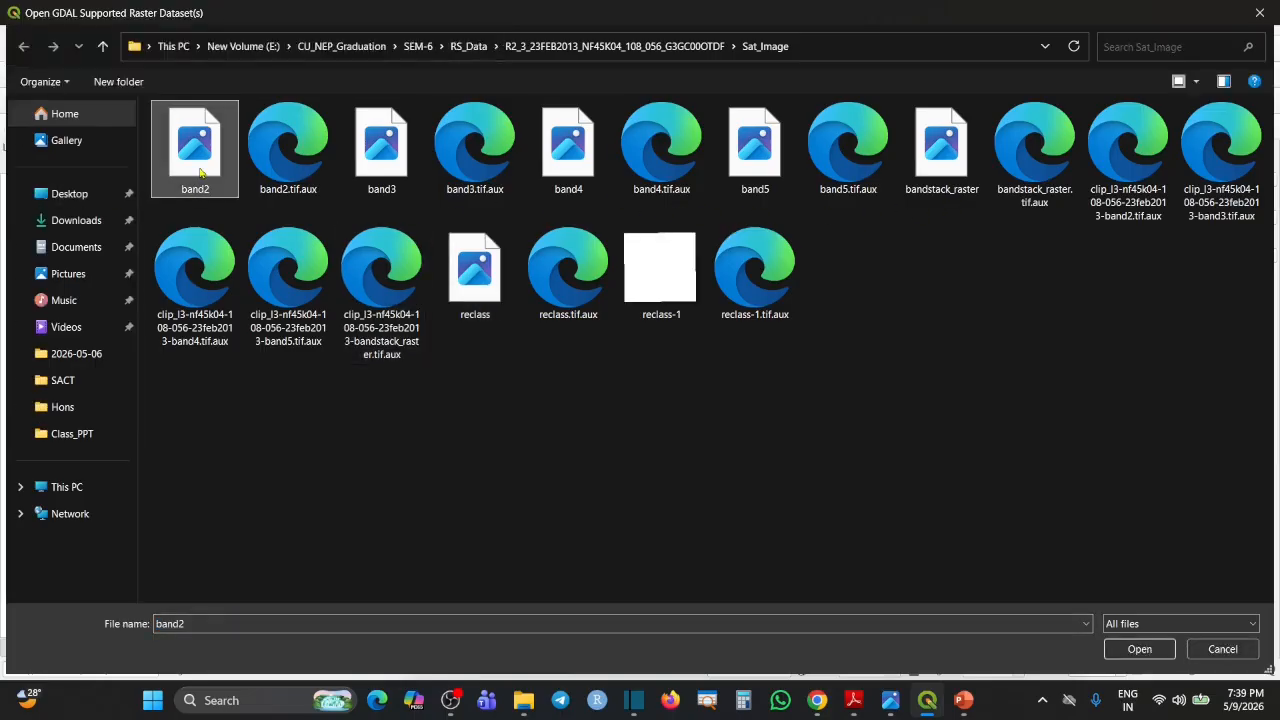
click(401, 157)
click(767, 173)
click(570, 160)
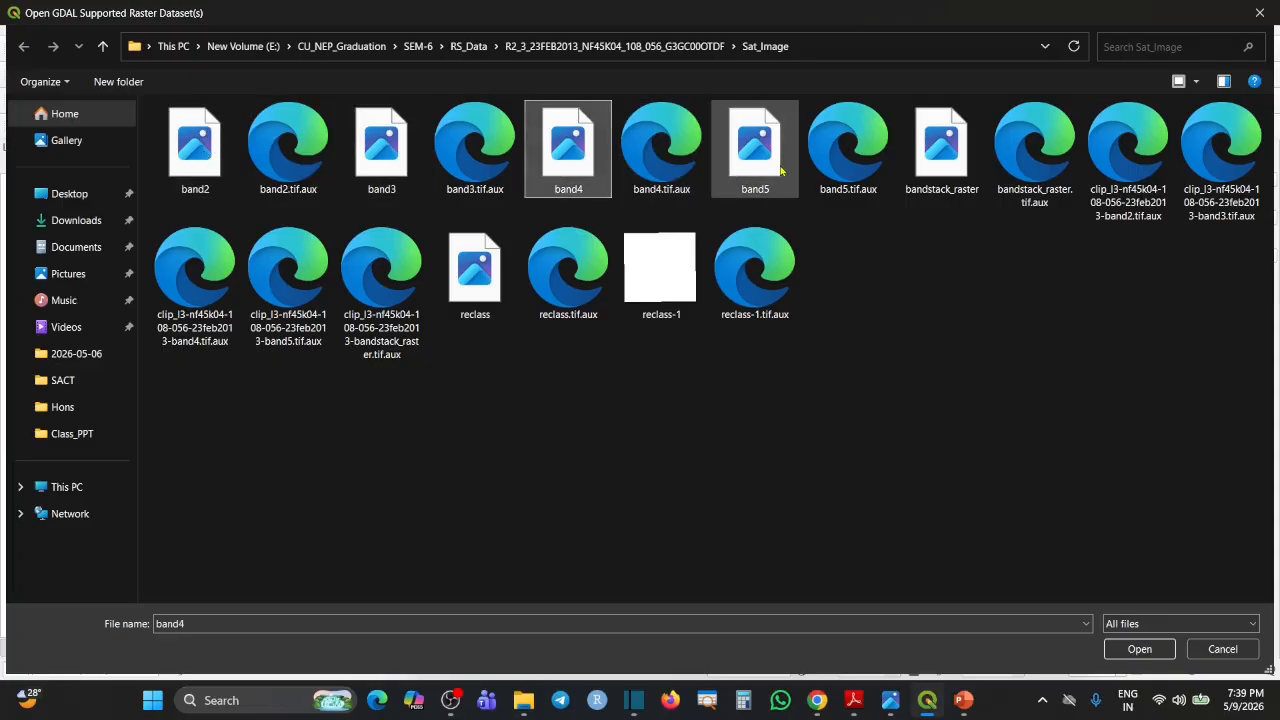
click(776, 168)
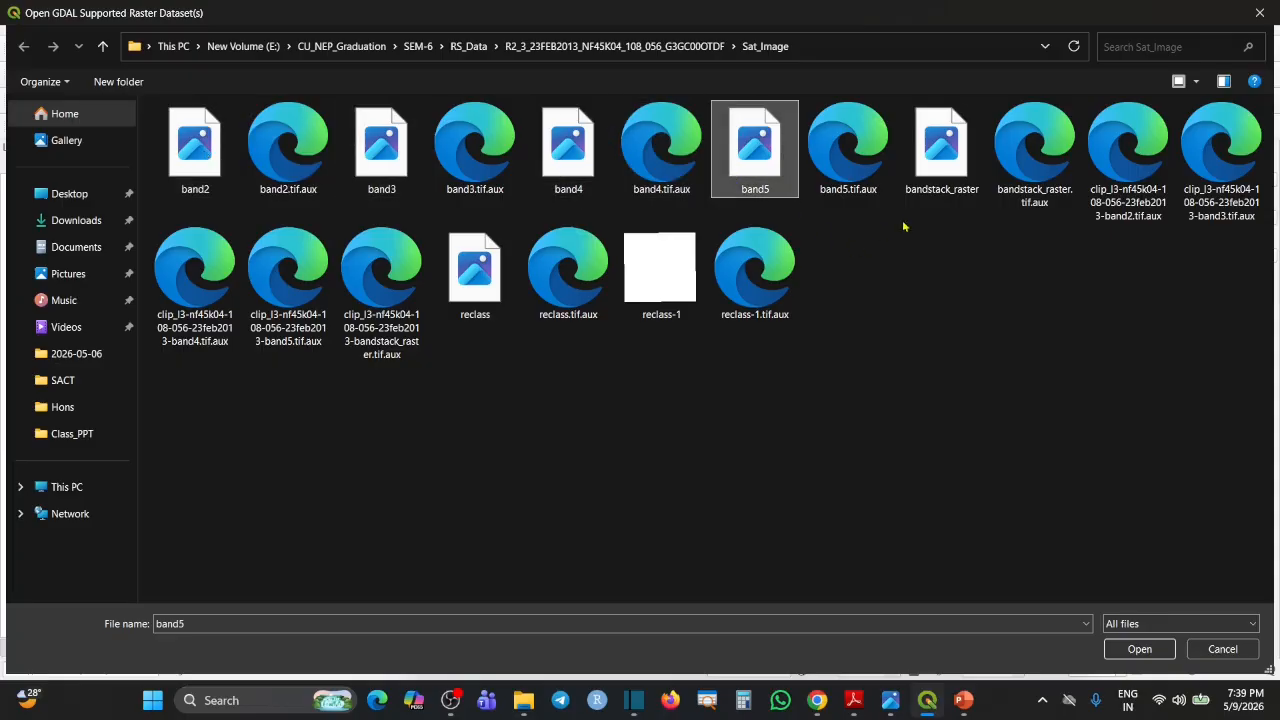
click(941, 170)
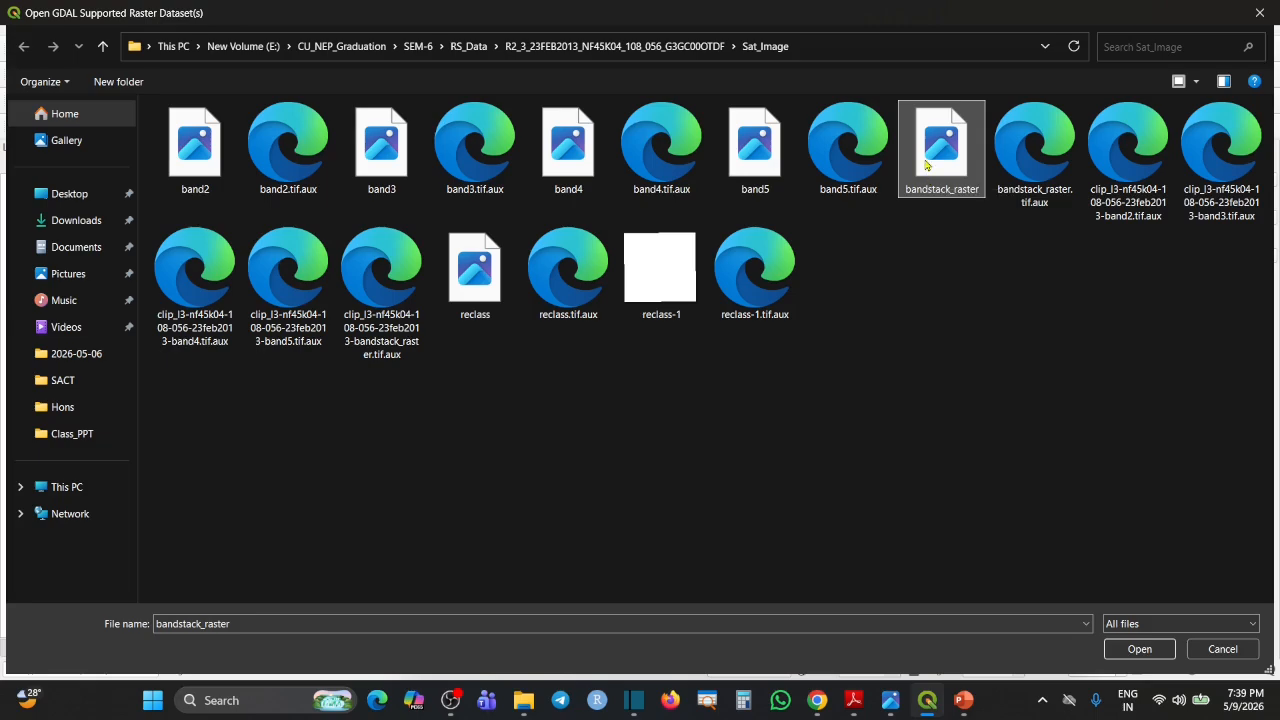
click(1139, 649)
click(697, 382)
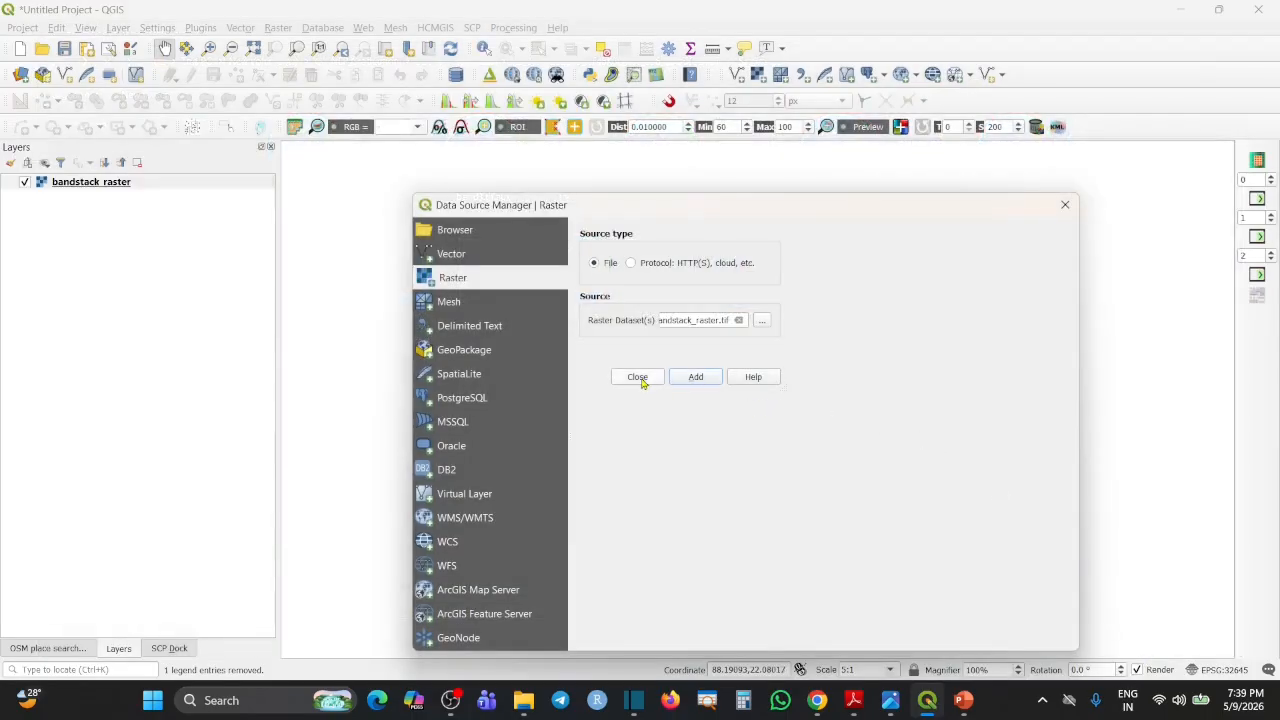
click(636, 376)
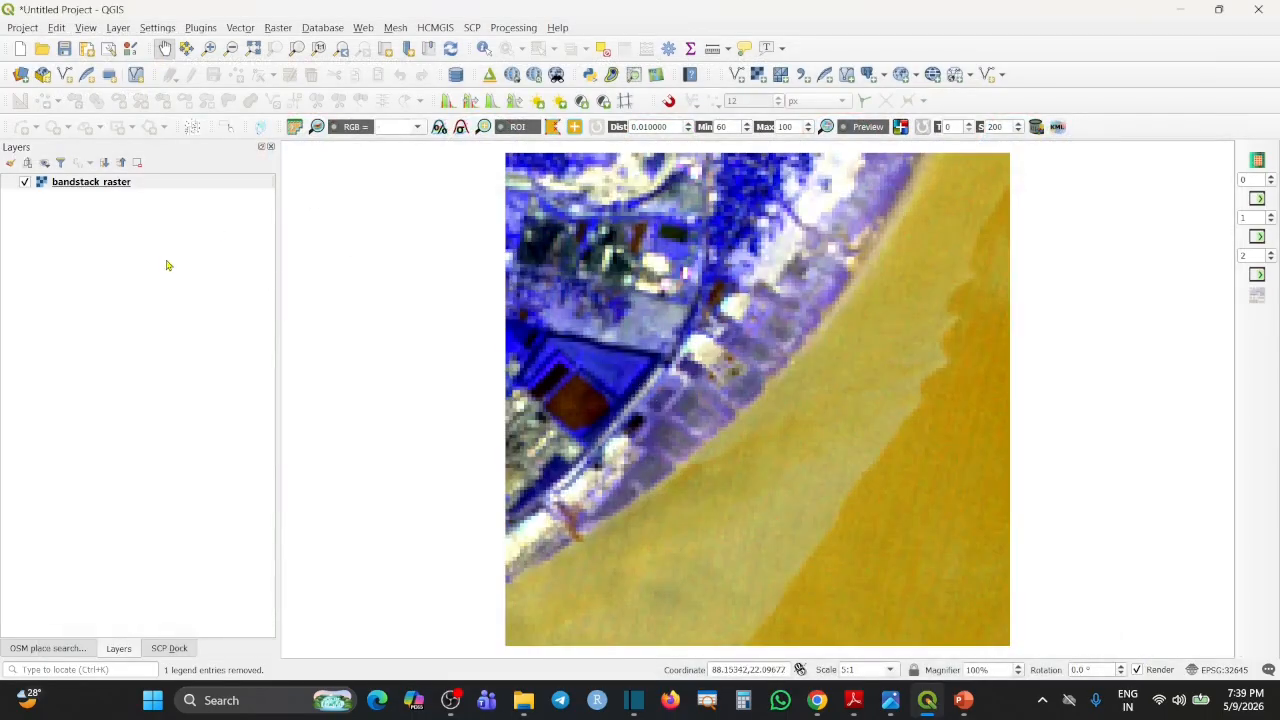
Assign Band 3 to the red band in the bandstack_raster layer's symbology
click(190, 186)
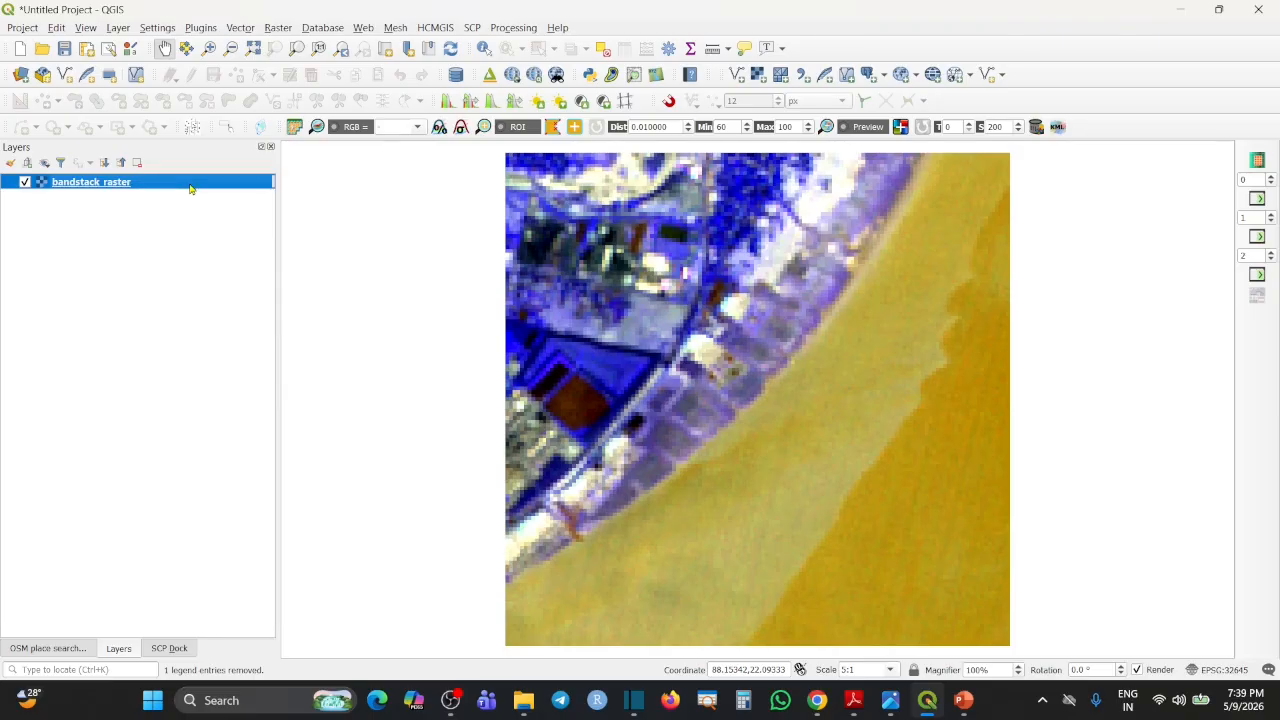
click(202, 276)
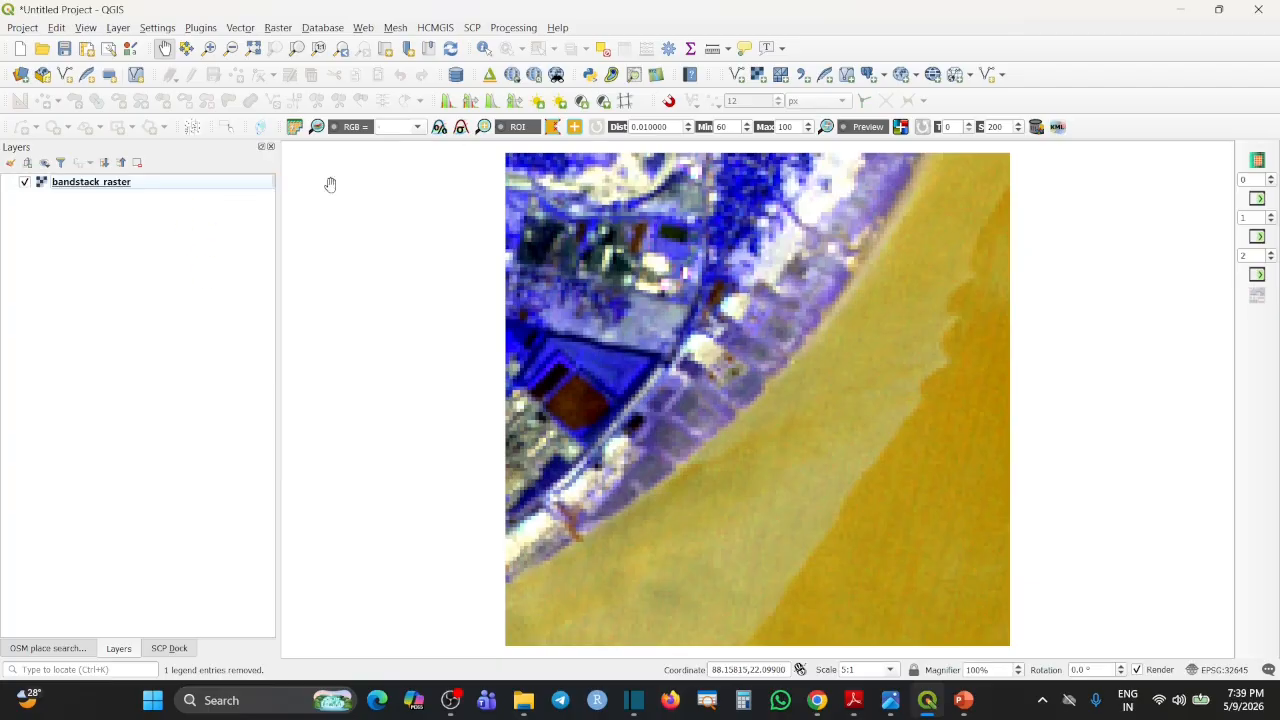
click(168, 186)
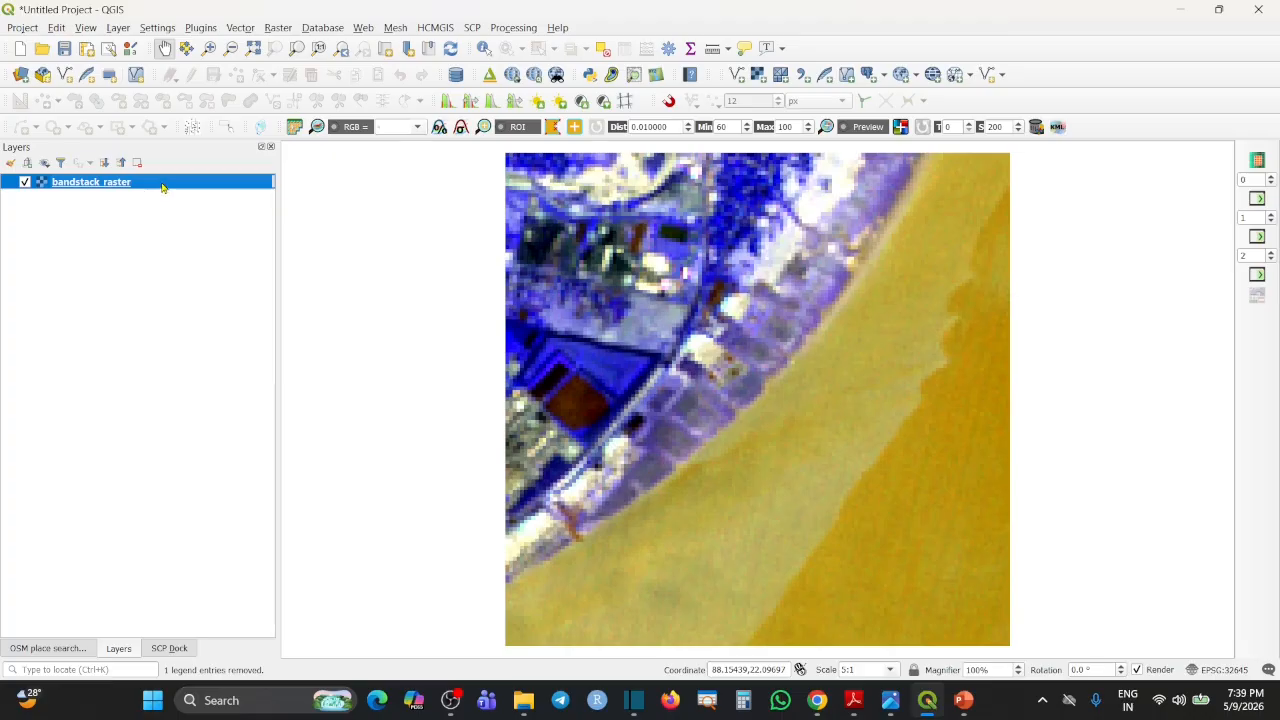
right_click(162, 186)
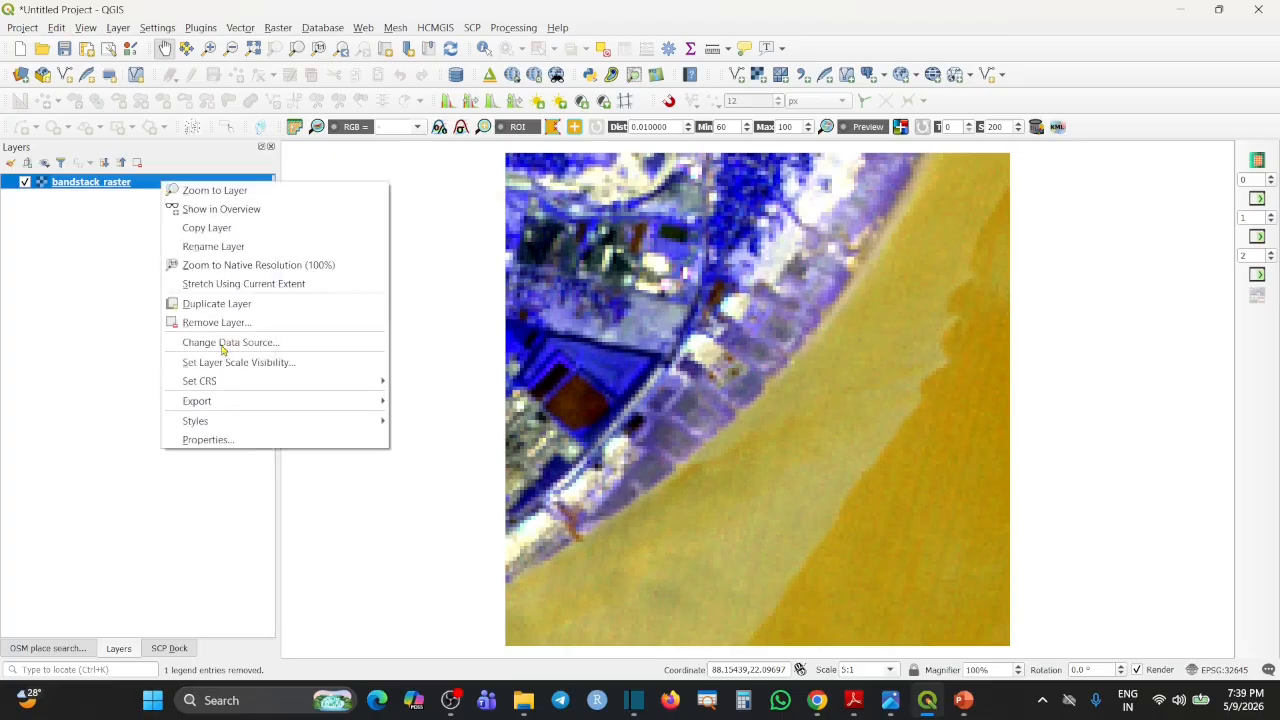
click(251, 443)
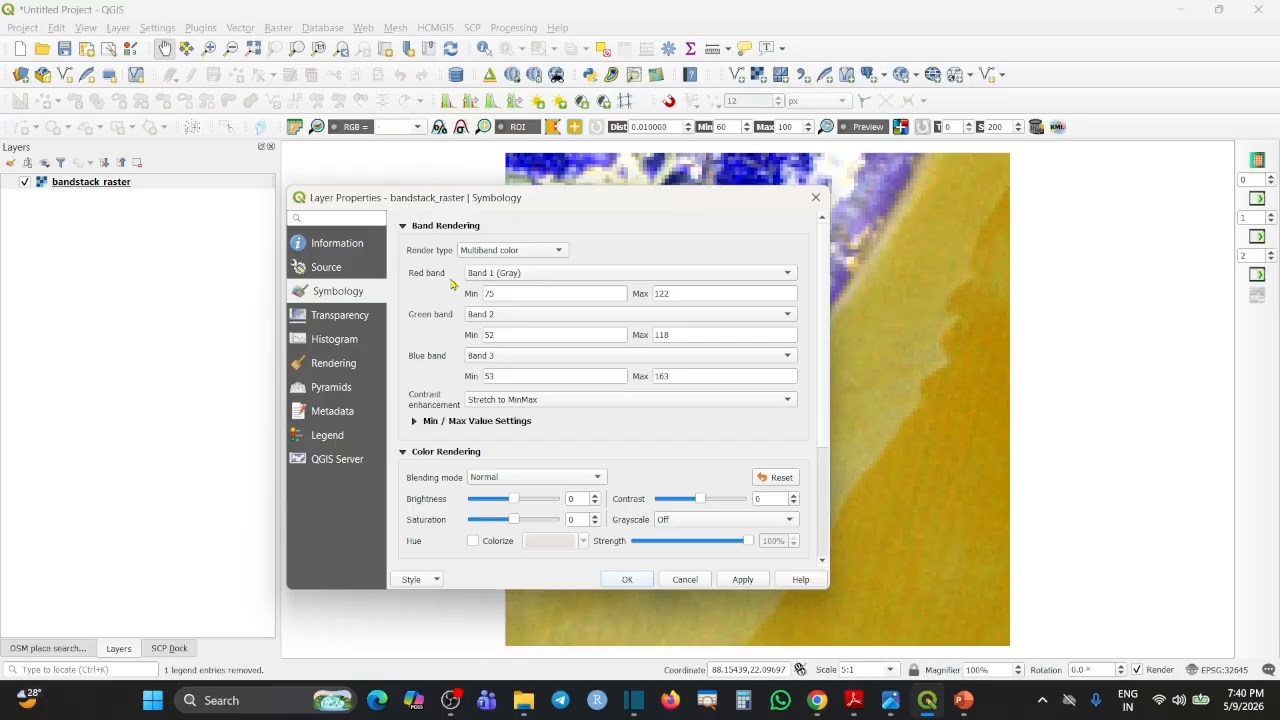
click(788, 274)
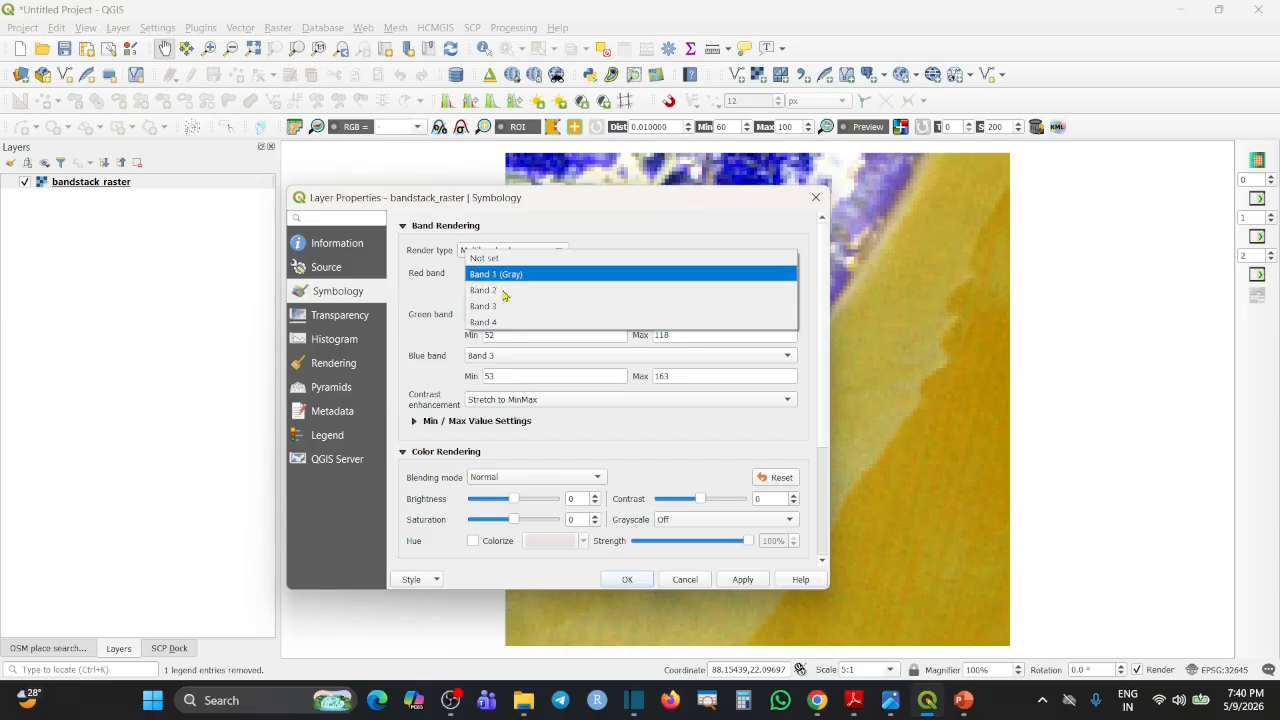
click(440, 297)
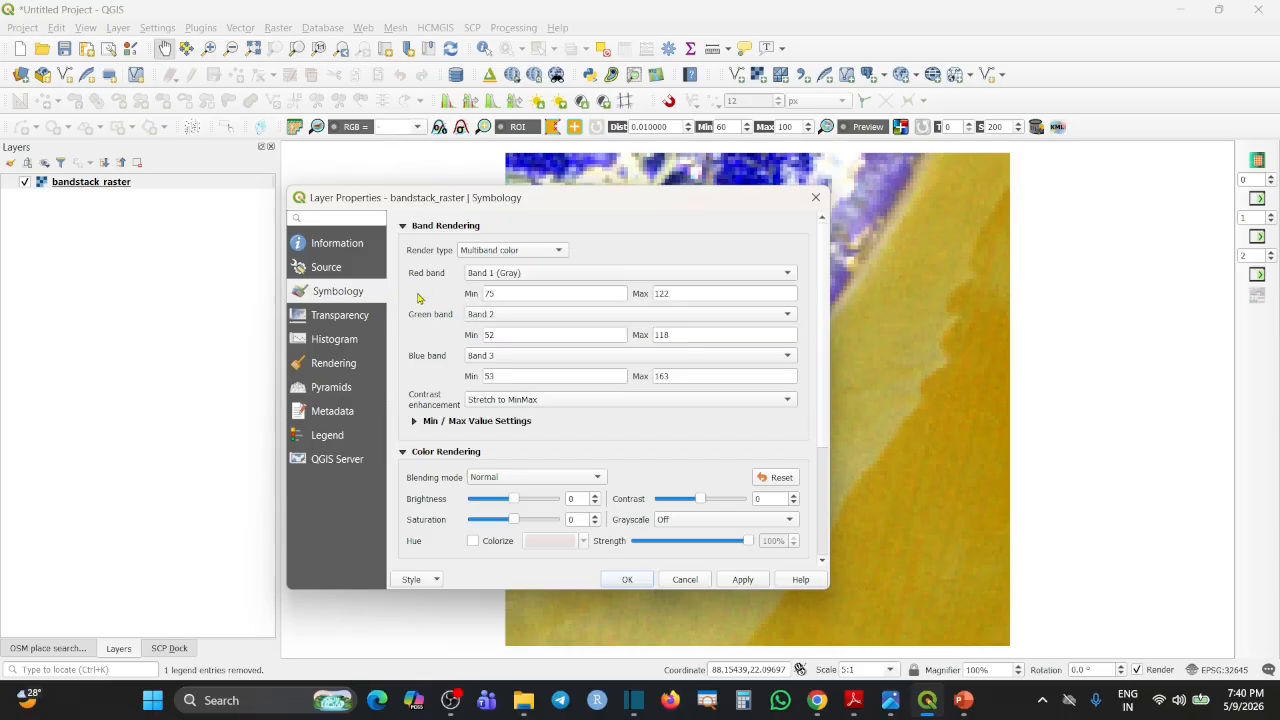
click(508, 276)
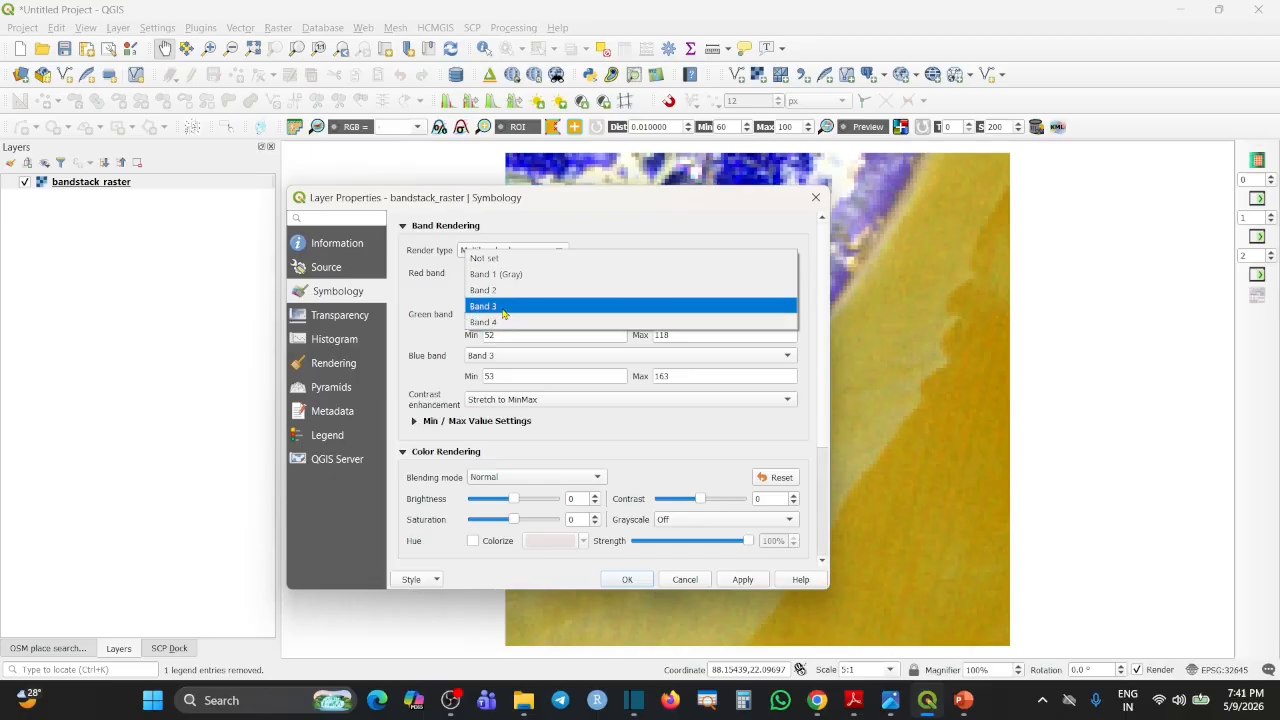
click(504, 310)
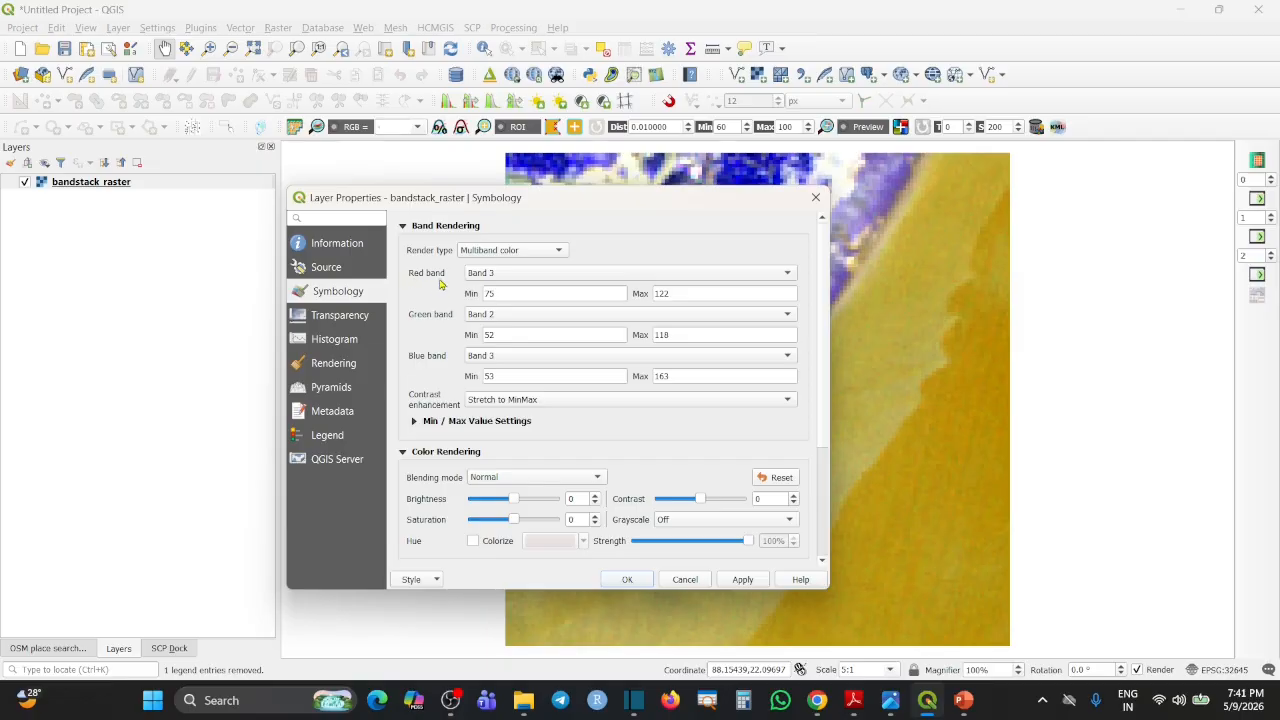
Assign Band 1 (Gray) to the blue band and apply the band combination to the layer
click(512, 357)
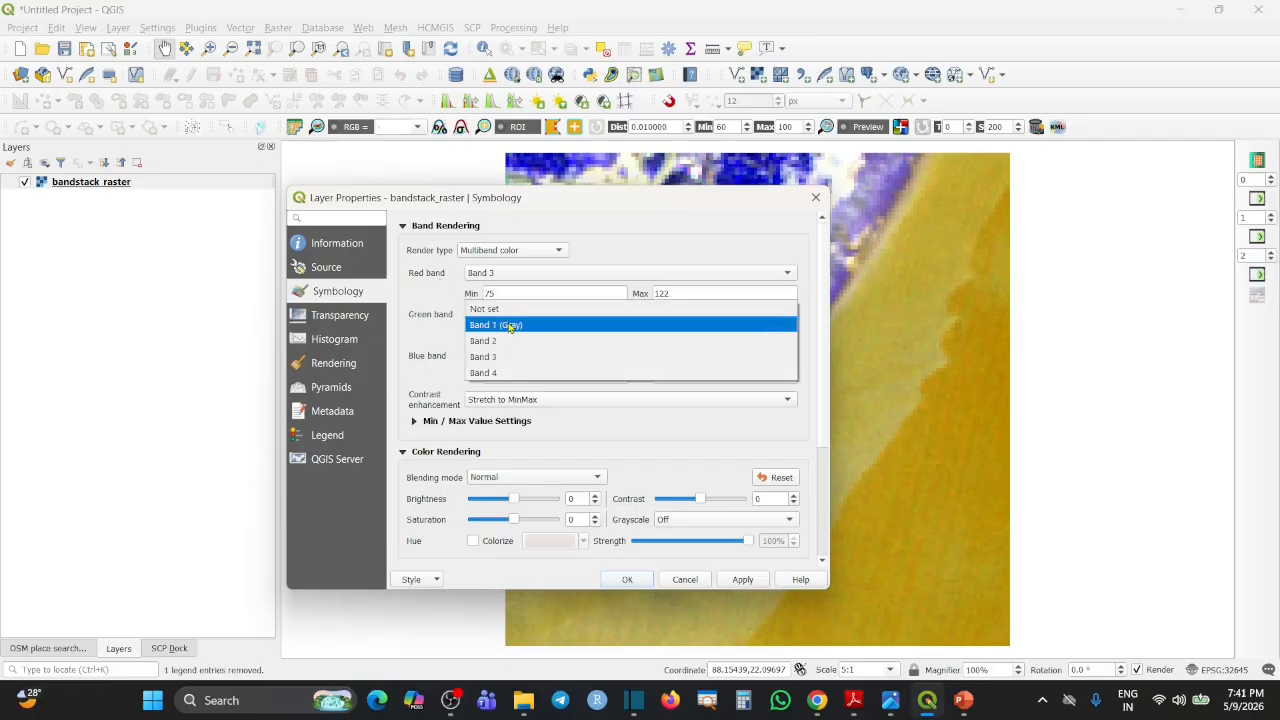
click(510, 326)
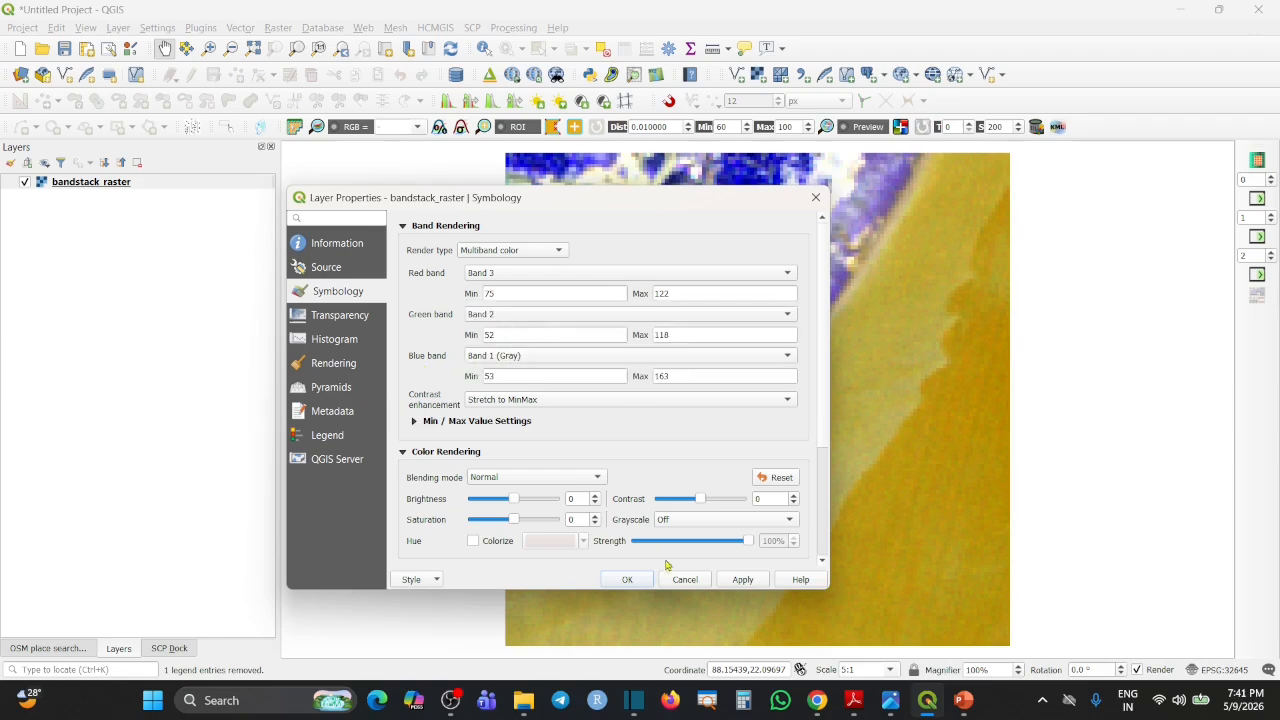
click(745, 582)
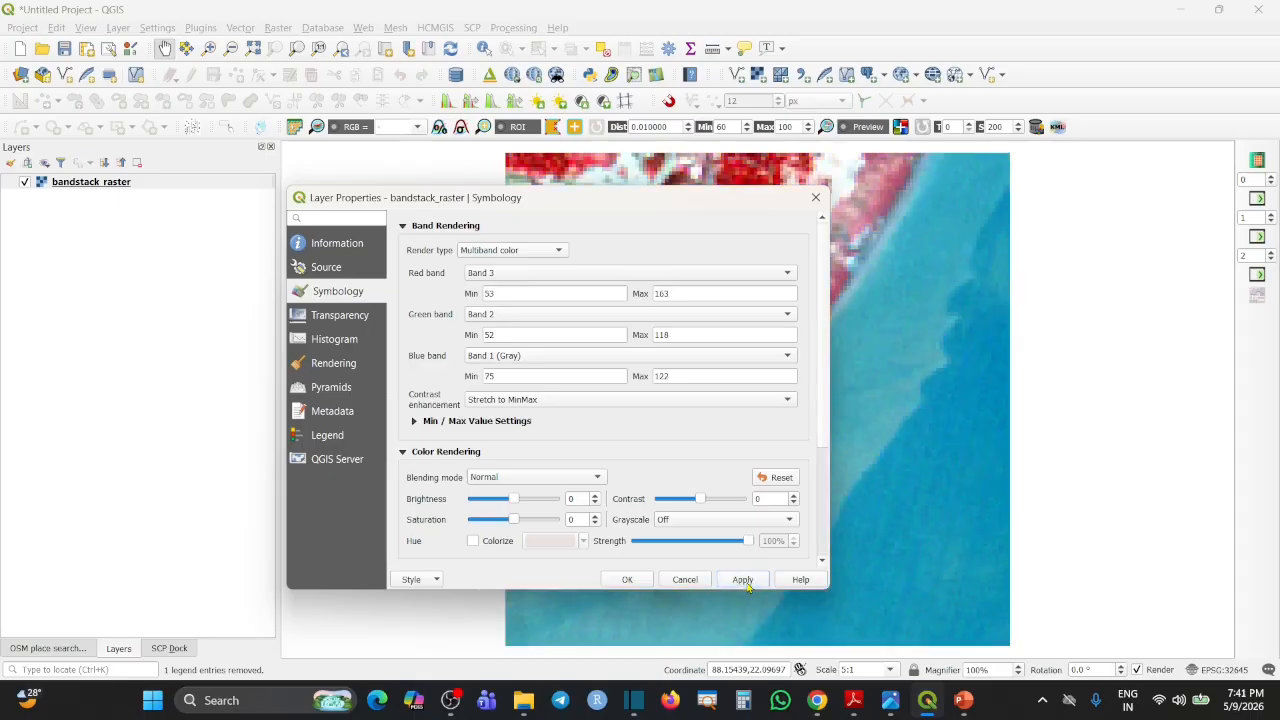
click(645, 582)
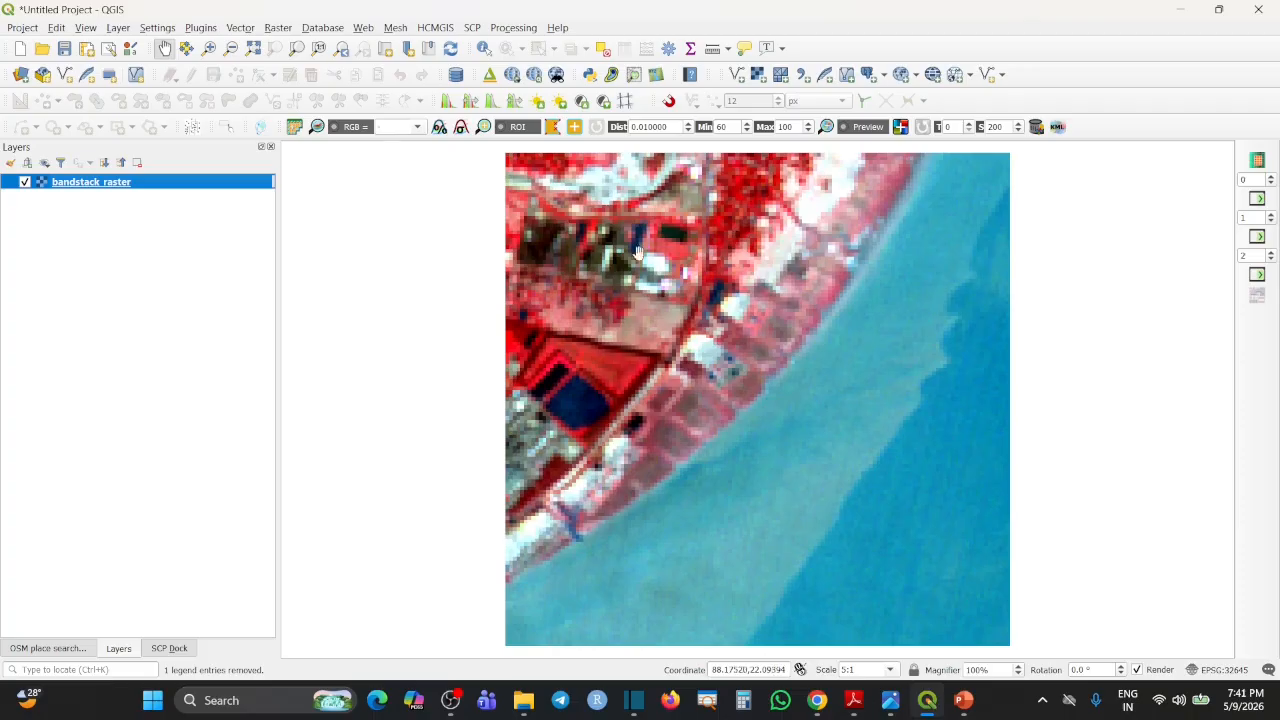
Change the bandstack_raster layer's composite to Band 4 for red, Band 3 for green and Band 2 for blue, and apply it
right_click(192, 181)
click(285, 438)
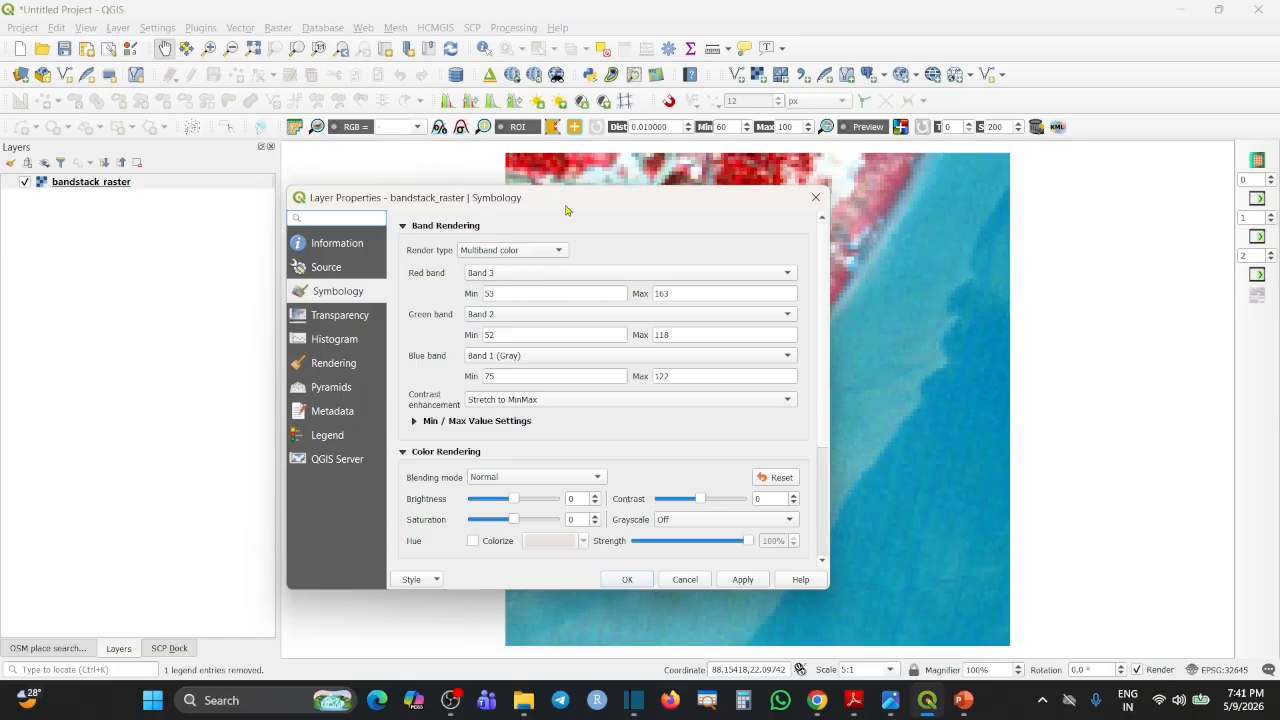
drag(565, 210, 375, 213)
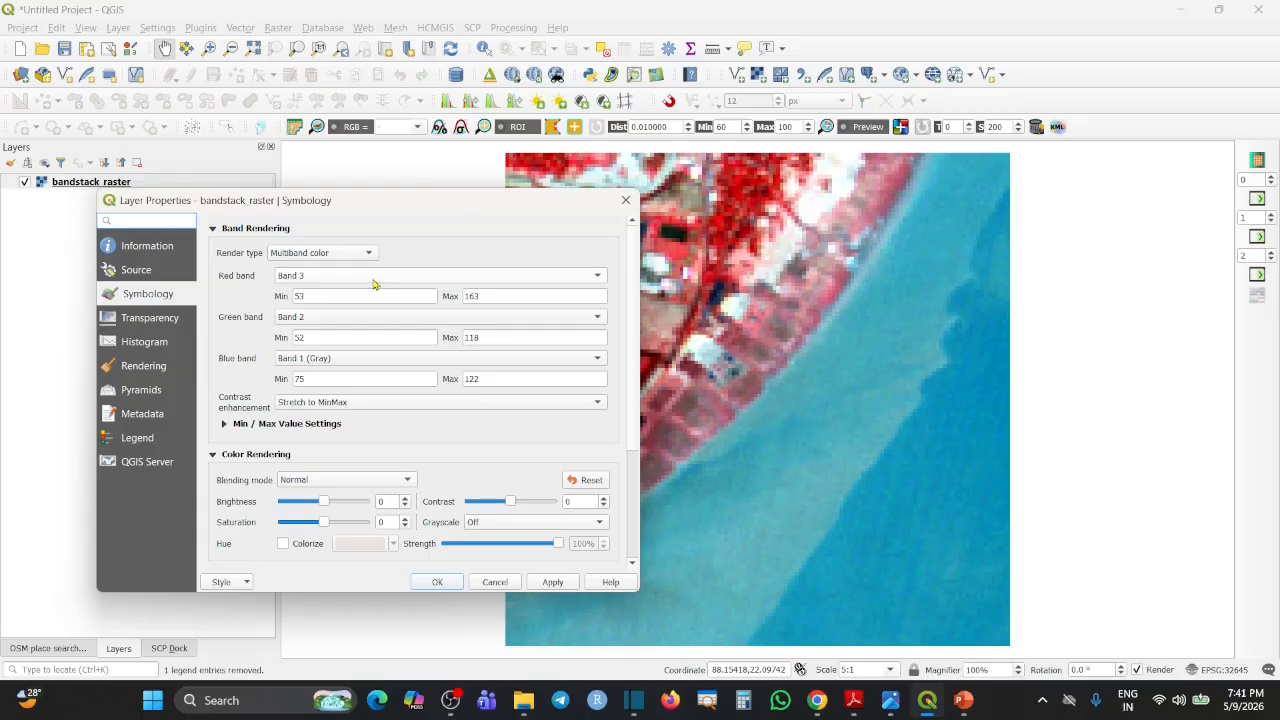
click(326, 282)
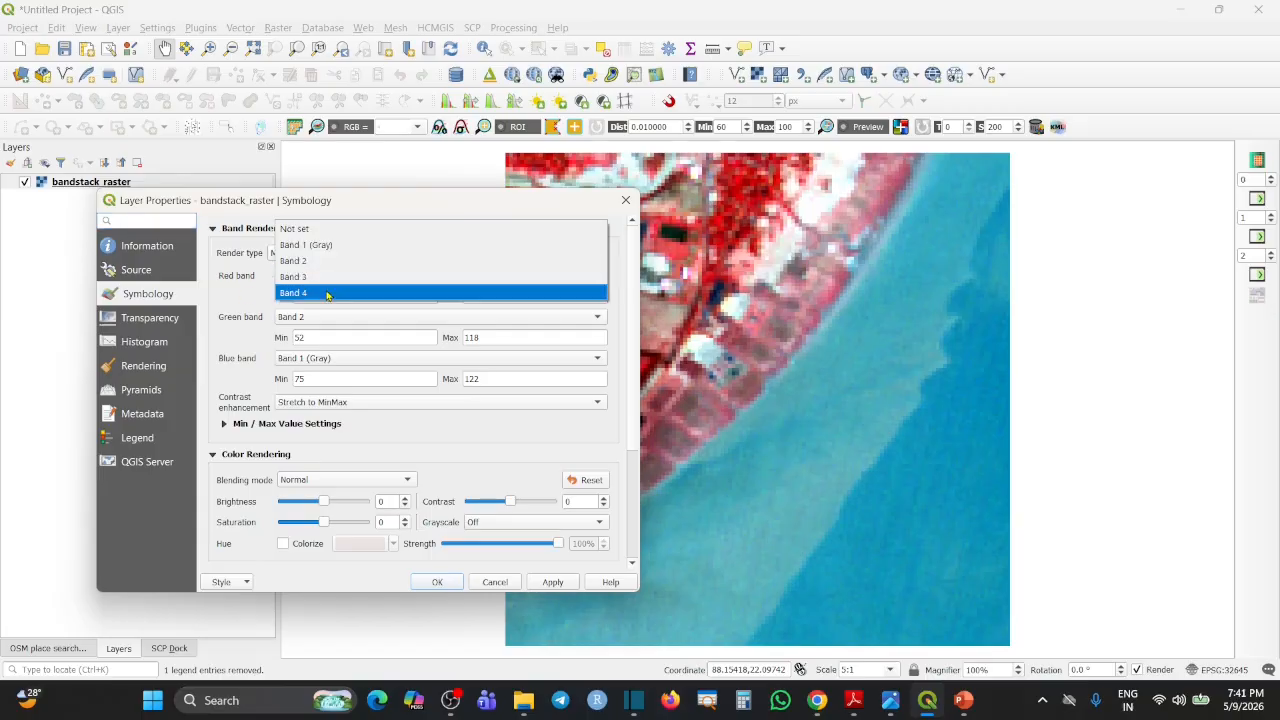
click(327, 291)
click(323, 322)
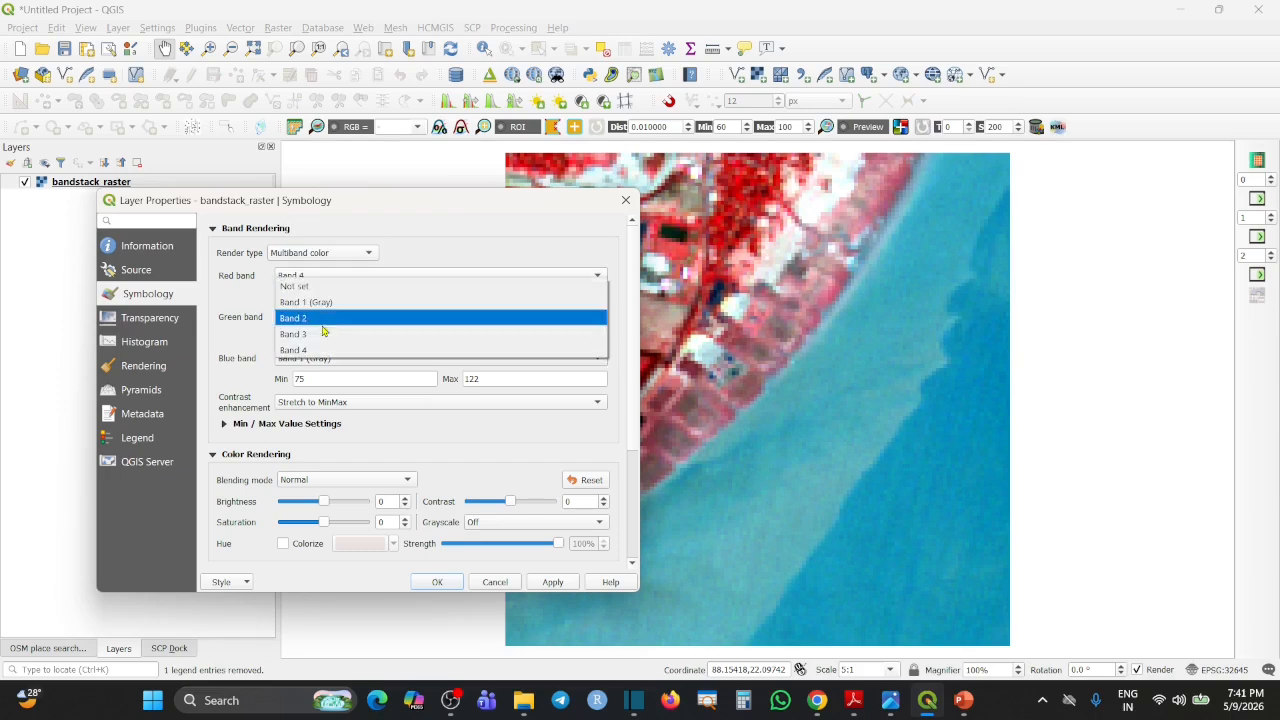
click(323, 334)
click(323, 364)
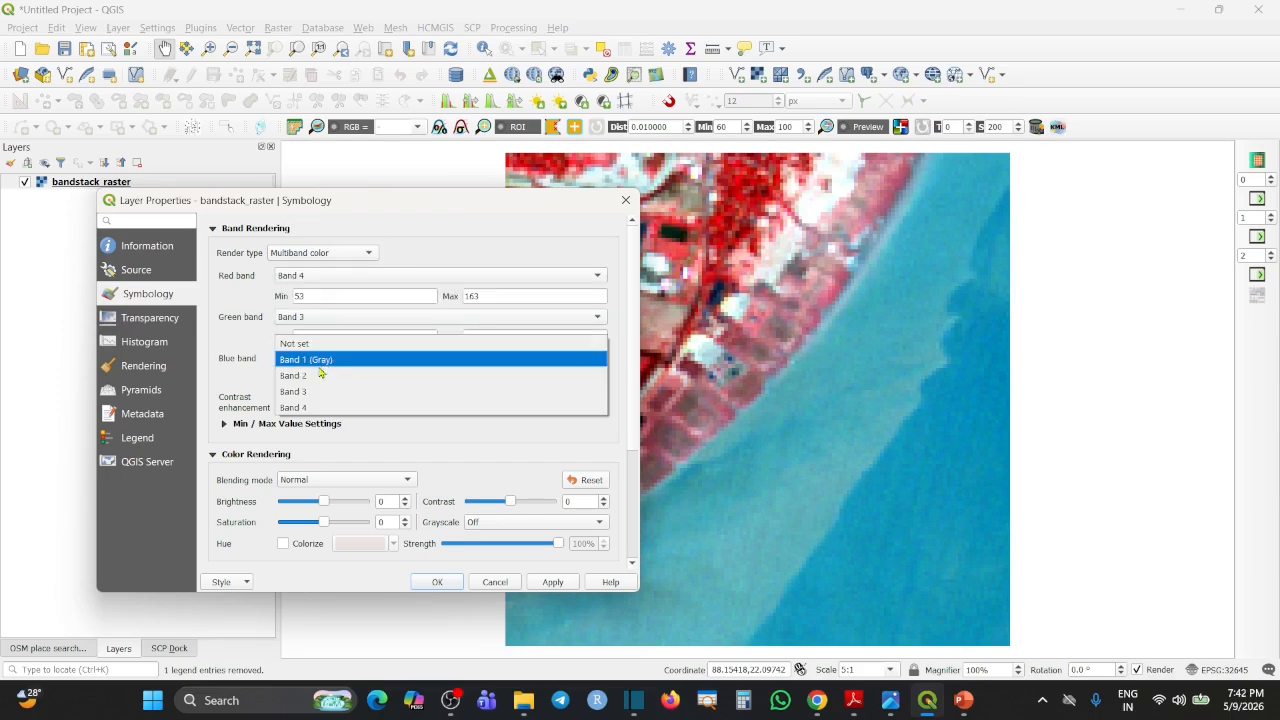
click(323, 375)
click(553, 584)
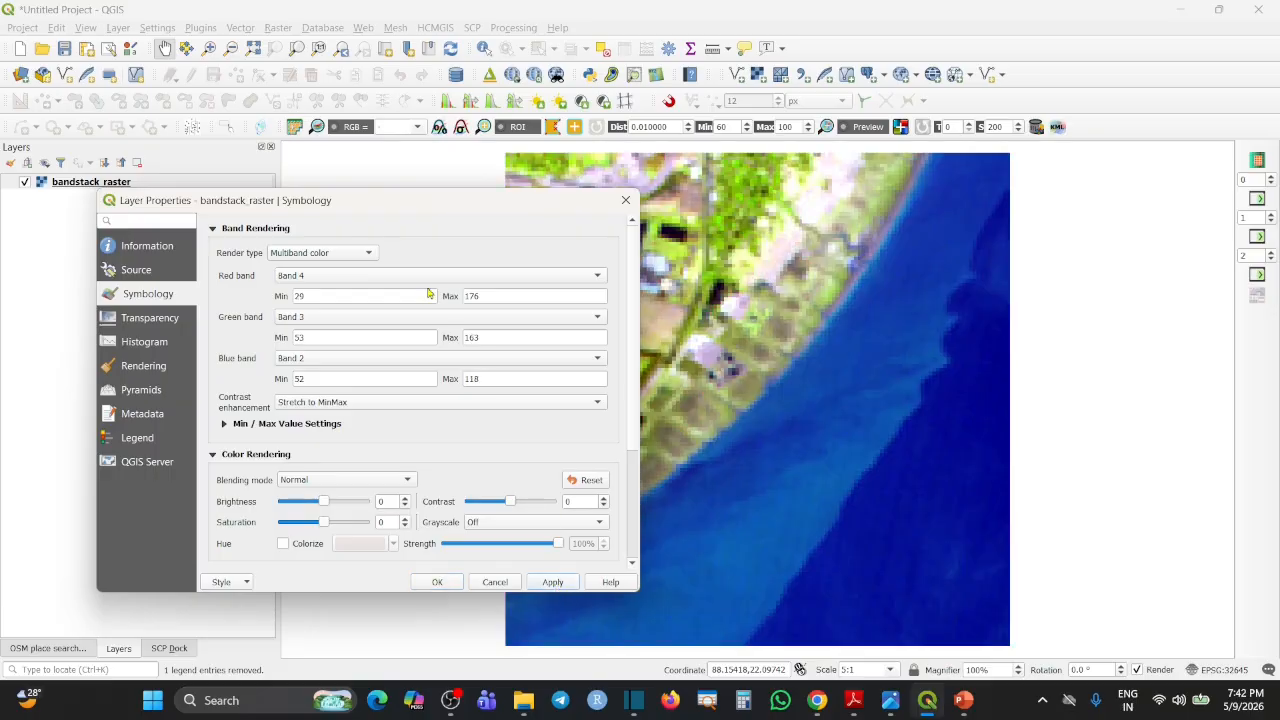
Keep Band 4 as the red band, assign Band 1 (Gray) to the blue band and apply the composite
drag(410, 209, 291, 229)
drag(658, 259, 614, 179)
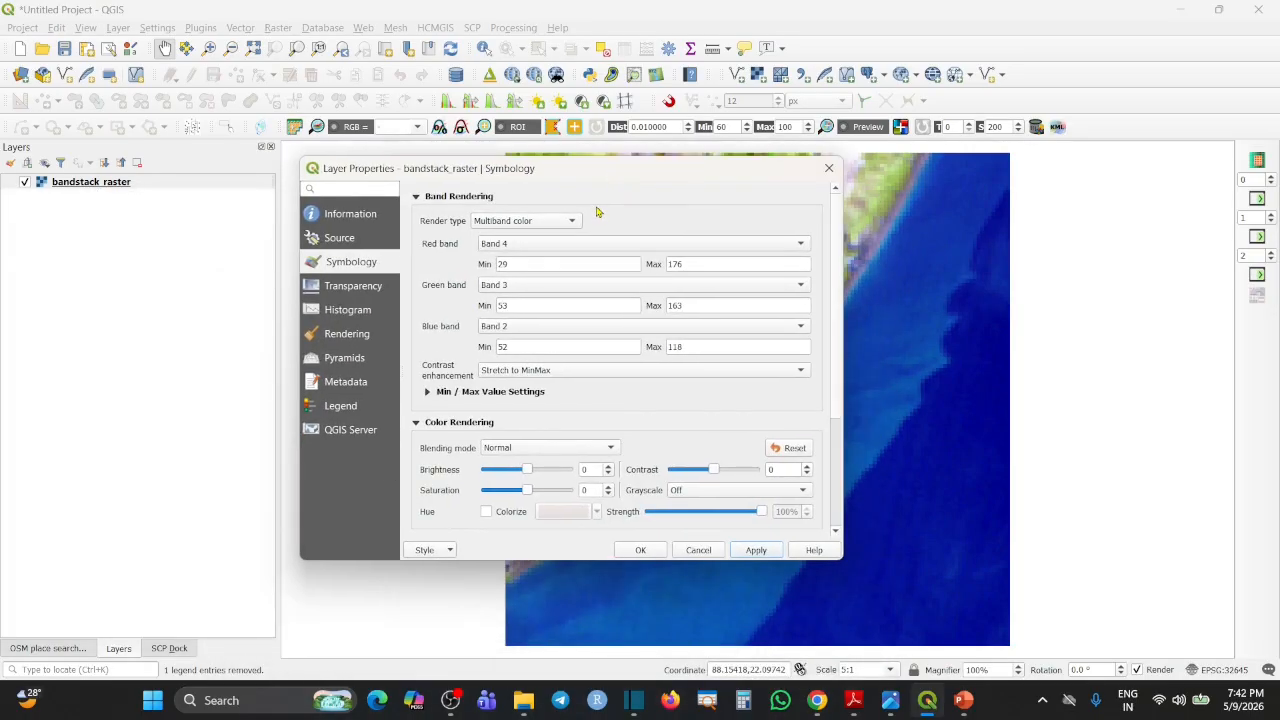
click(548, 248)
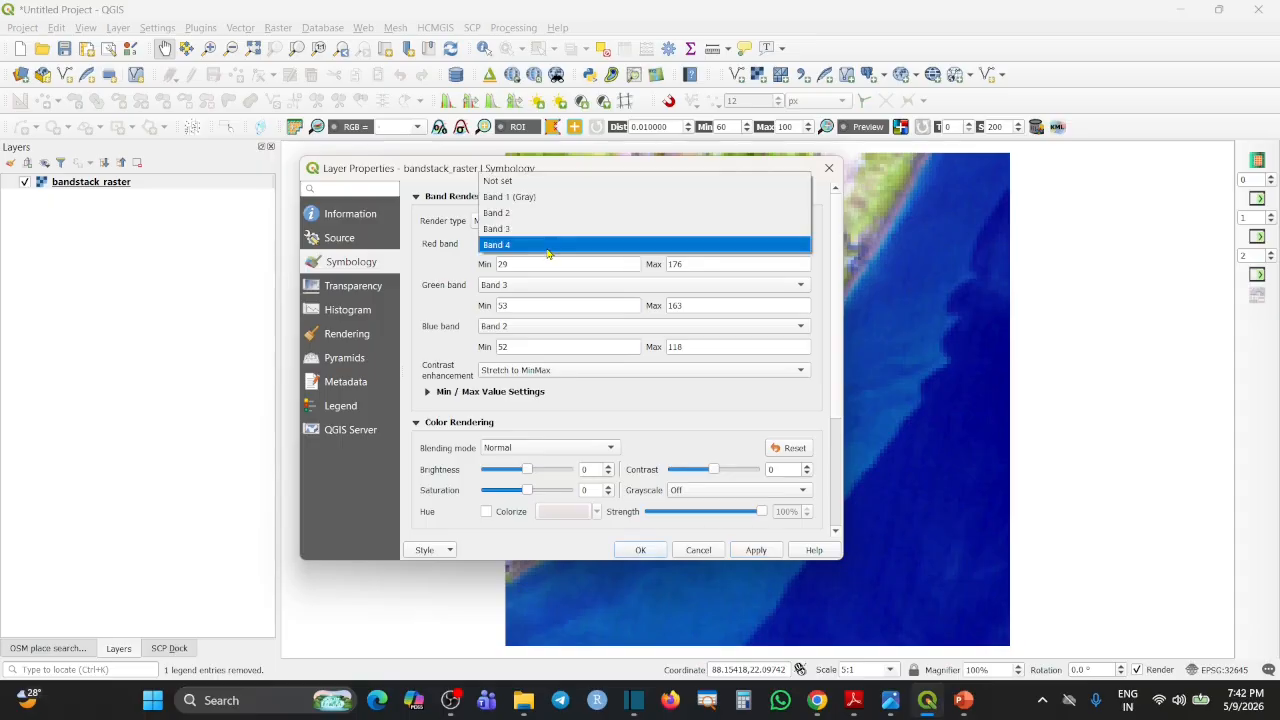
click(547, 250)
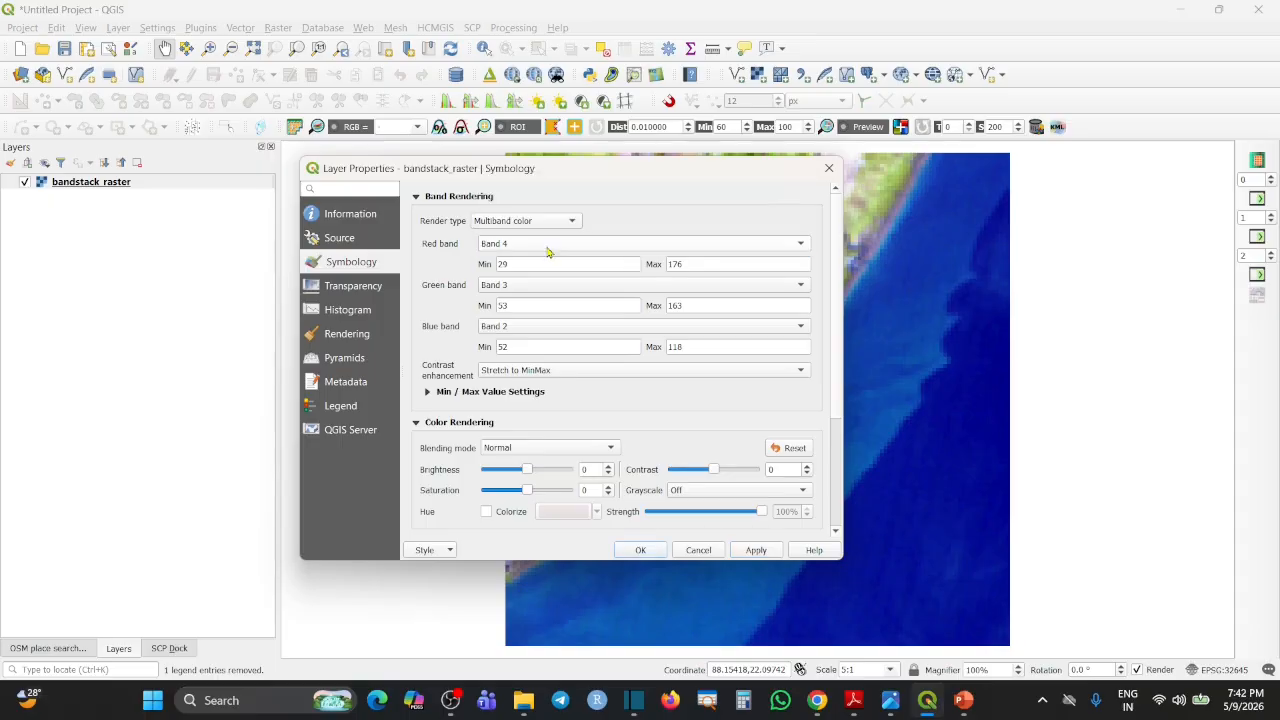
click(523, 327)
click(524, 311)
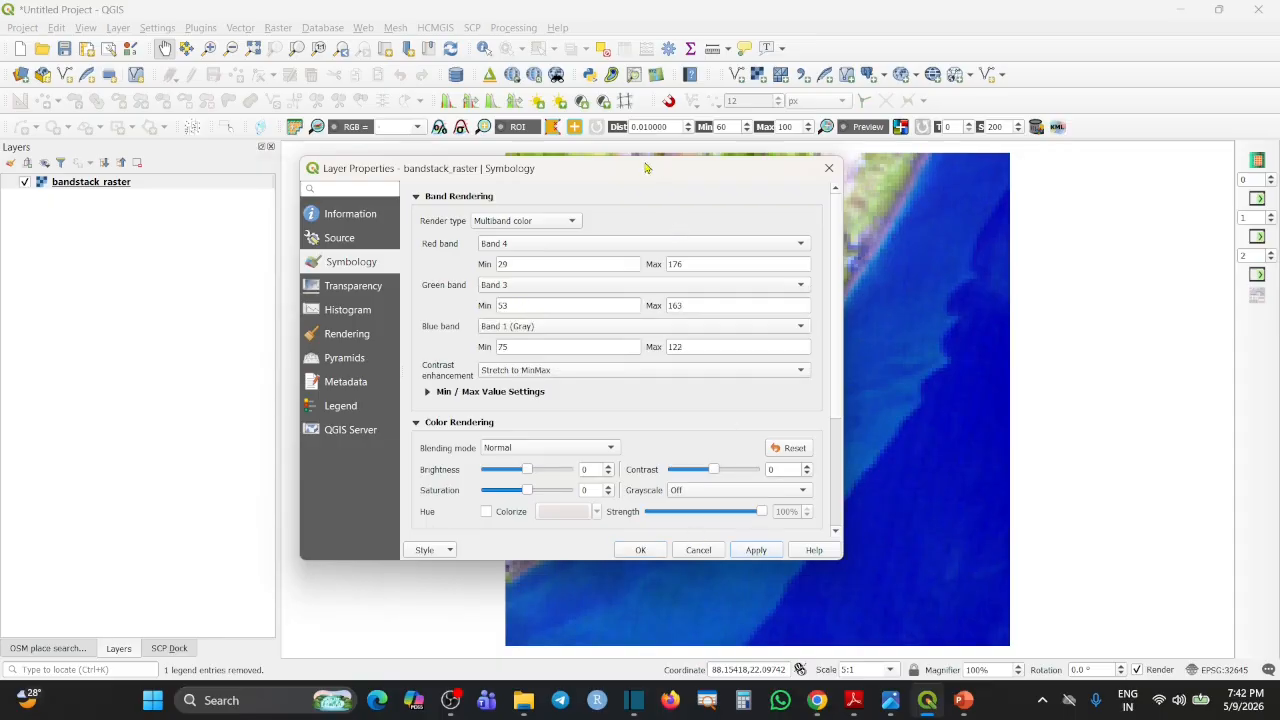
Set bandstack_raster's composite to Band 3 for red and Band 2 for both green and blue, apply it and close the layer properties
mouse_move(648, 168)
mouse_down()
mouse_move(334, 286)
mouse_move(650, 178)
mouse_up()
click(515, 254)
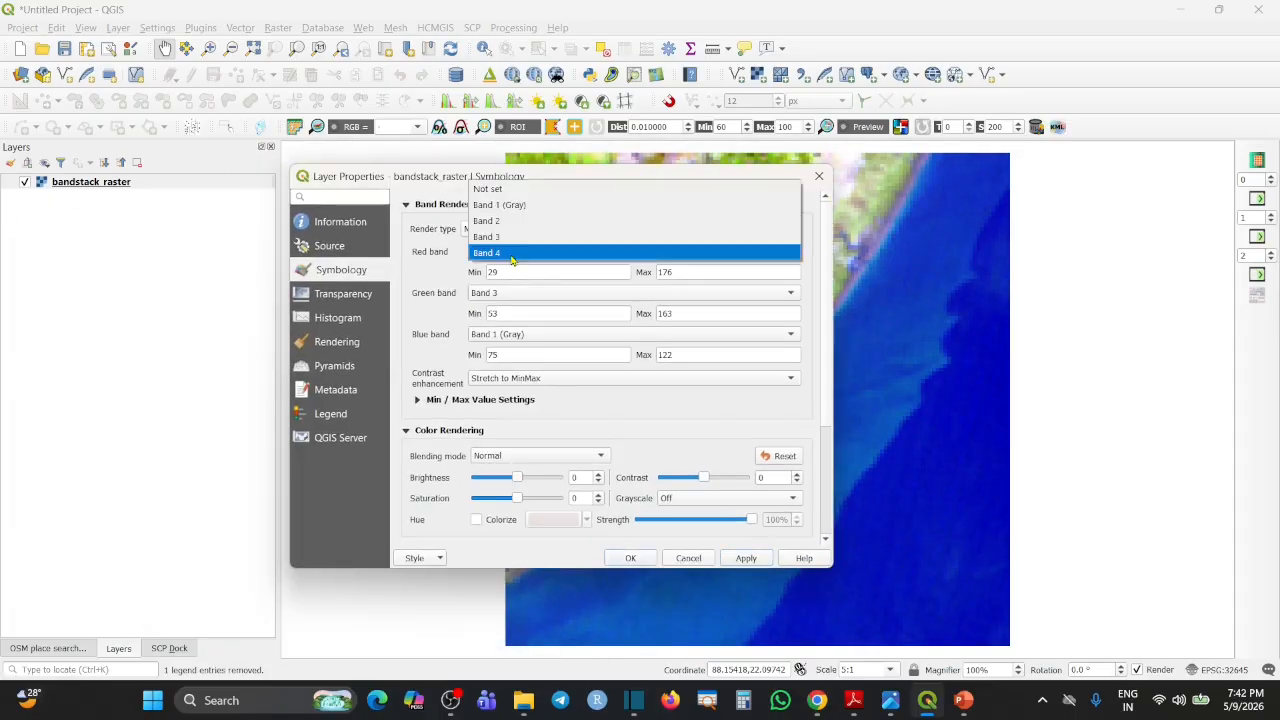
click(515, 251)
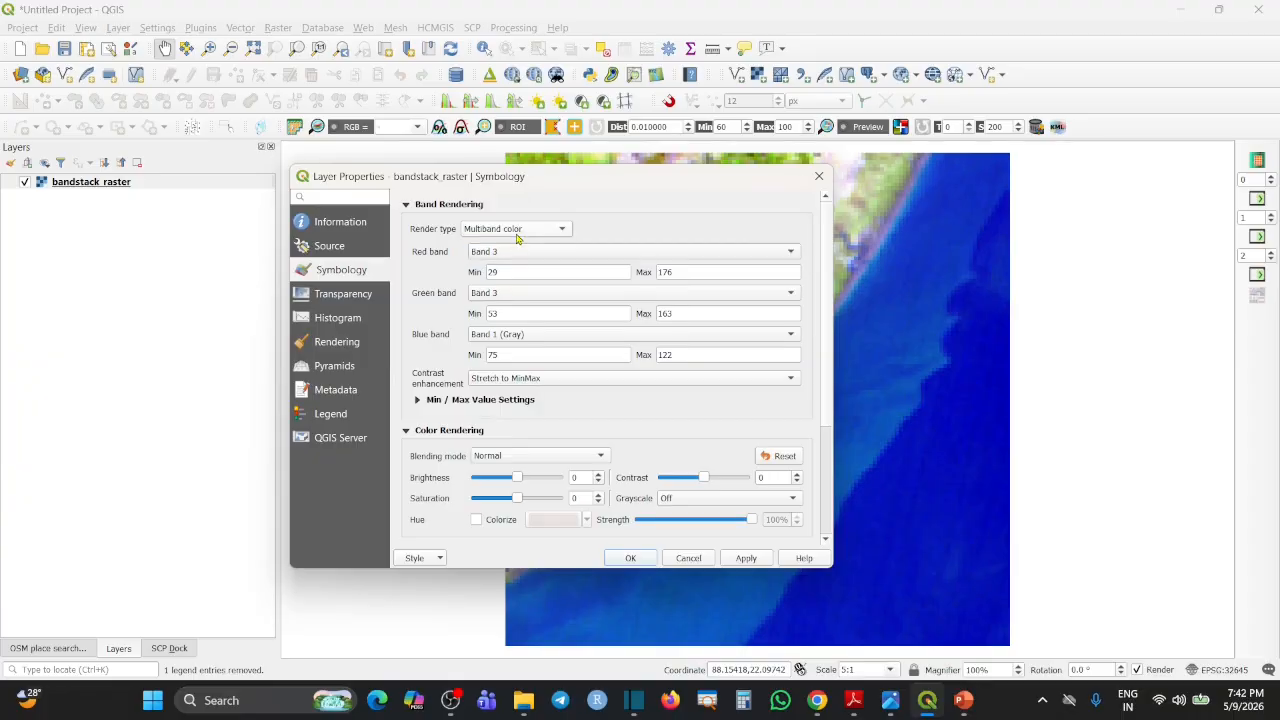
click(508, 296)
click(510, 276)
click(527, 340)
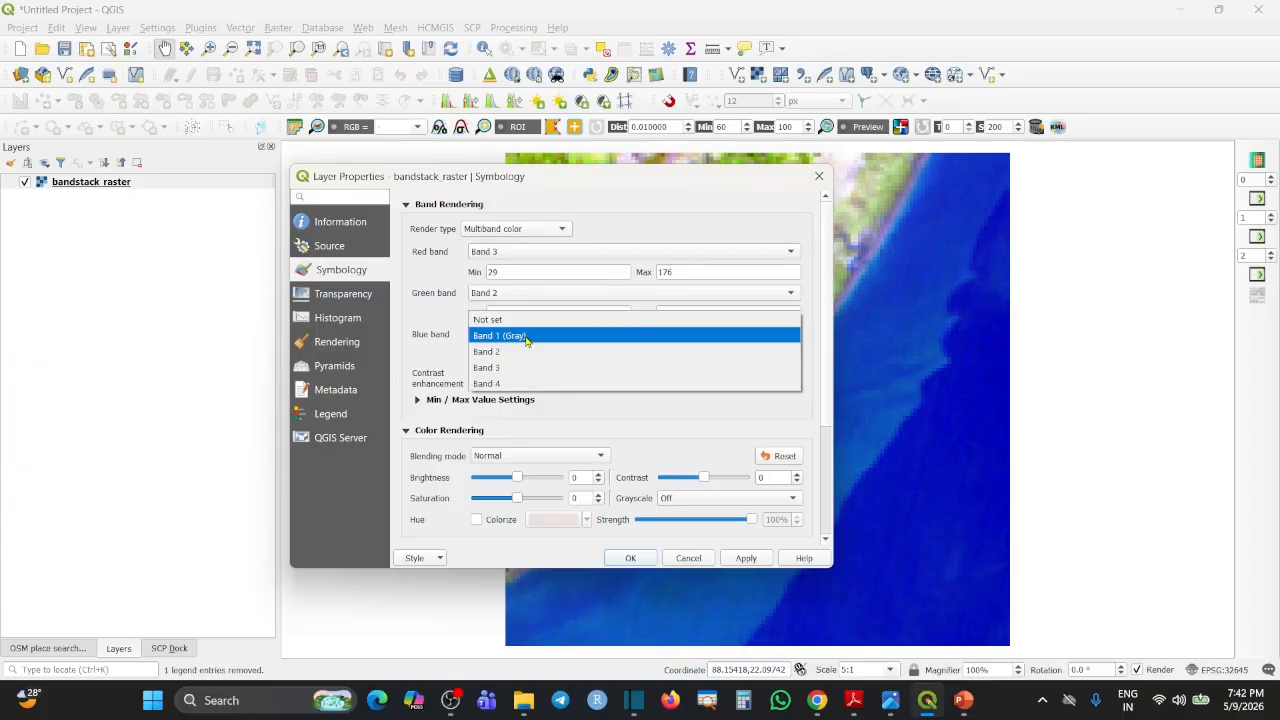
click(521, 356)
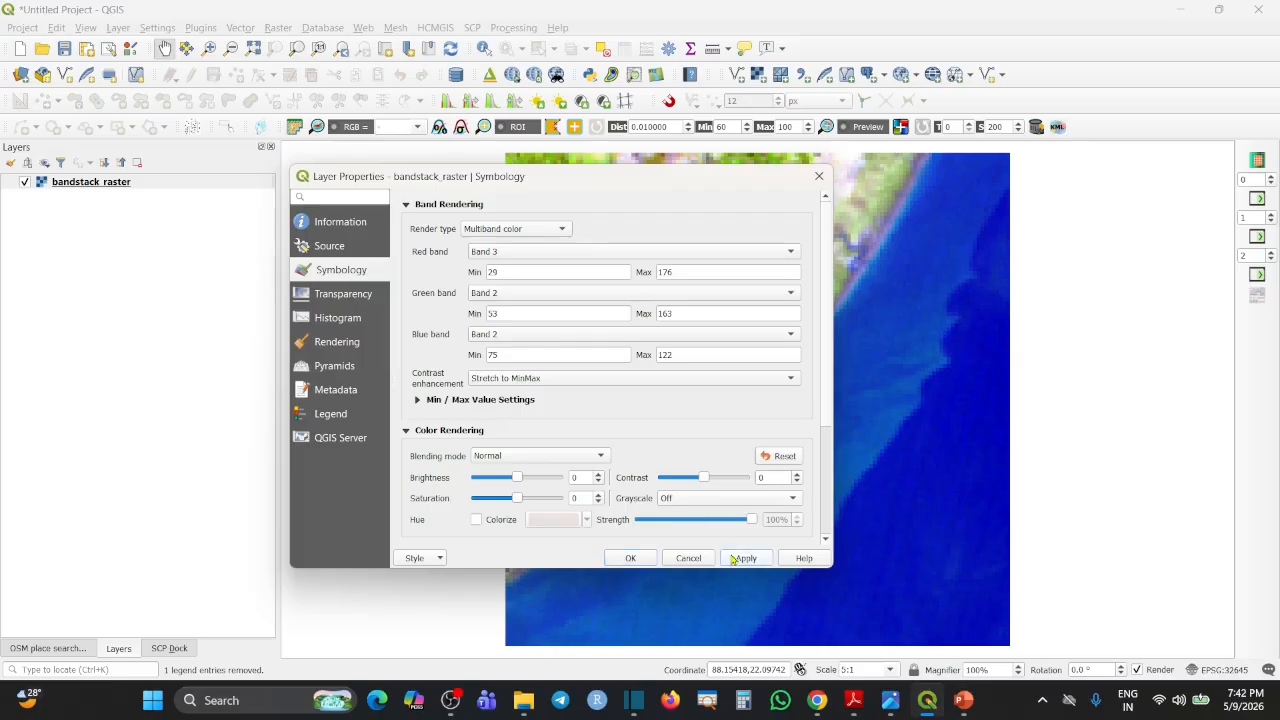
click(742, 560)
drag(610, 180, 430, 199)
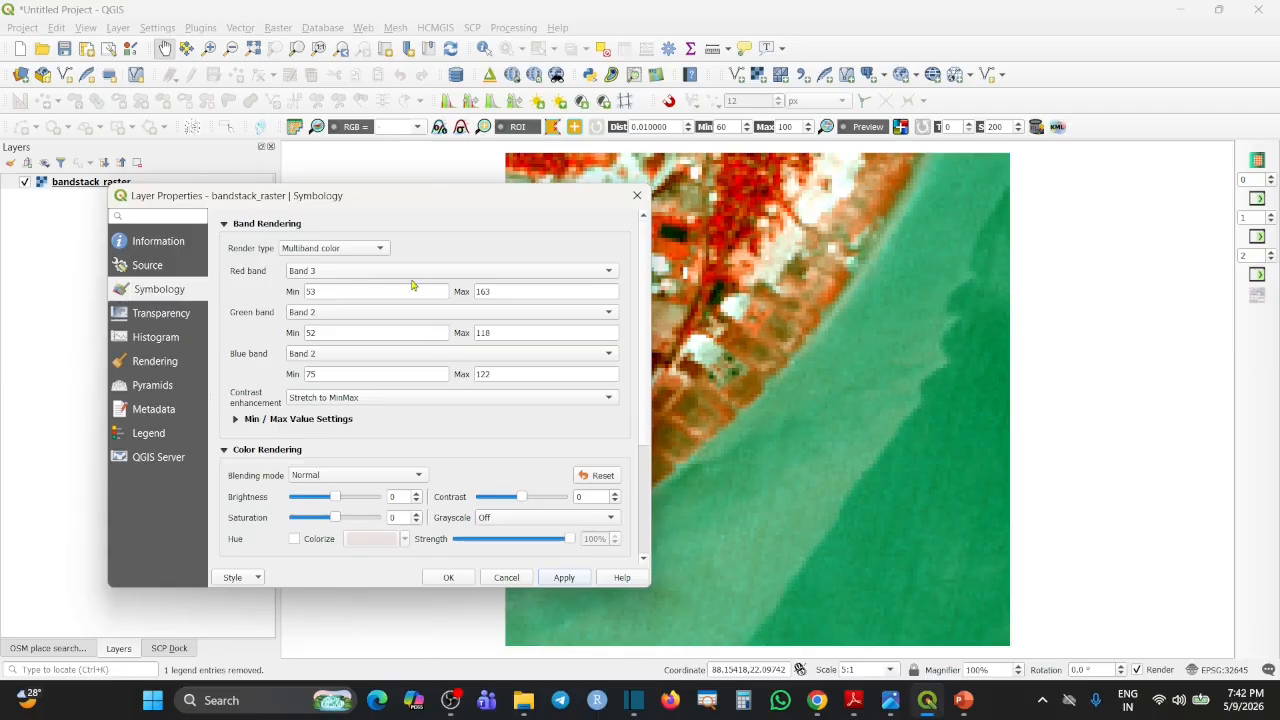
click(448, 577)
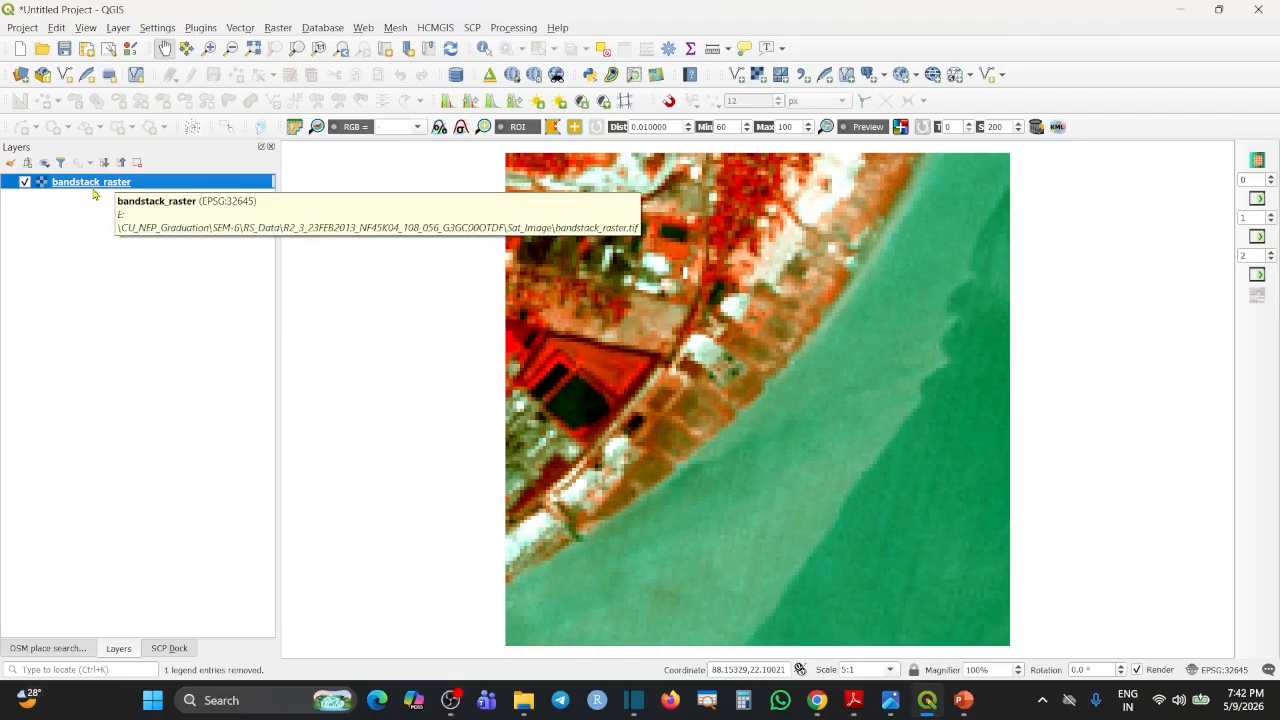
Open the Semi-Automatic Classification Plugin's band set, refresh the multiband image list and select bandstack_raster as the image
click(295, 127)
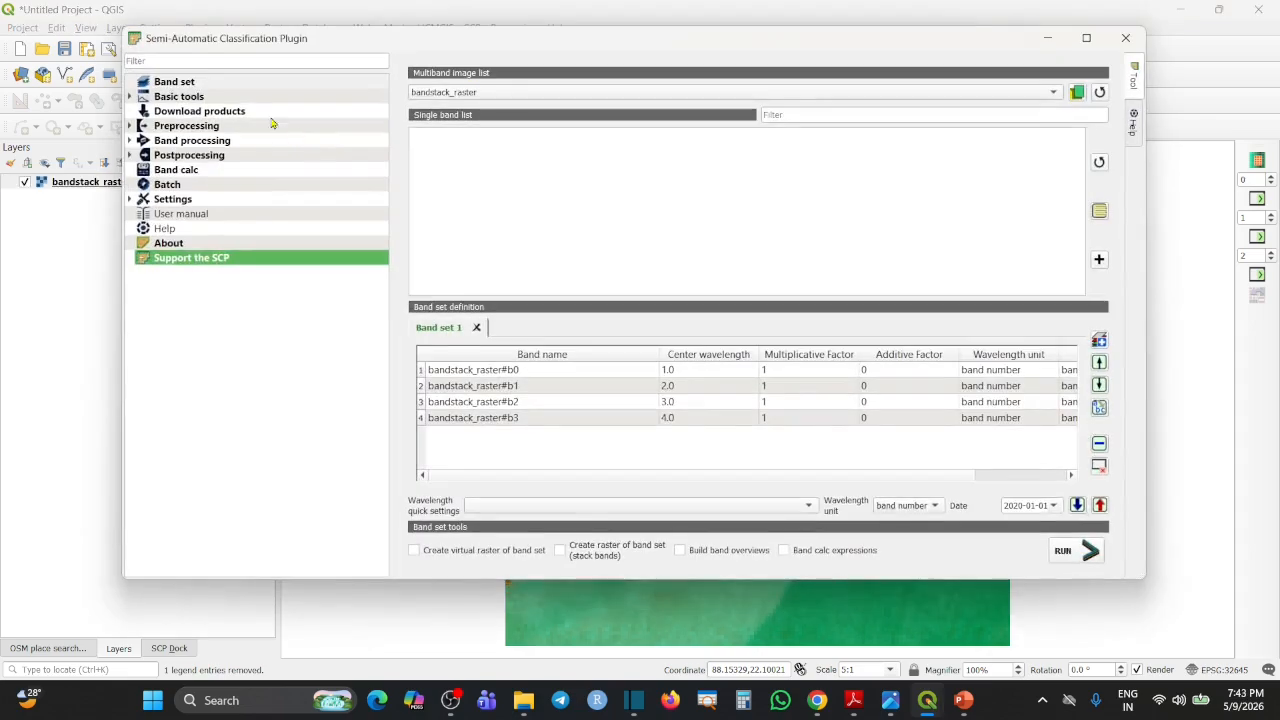
click(226, 84)
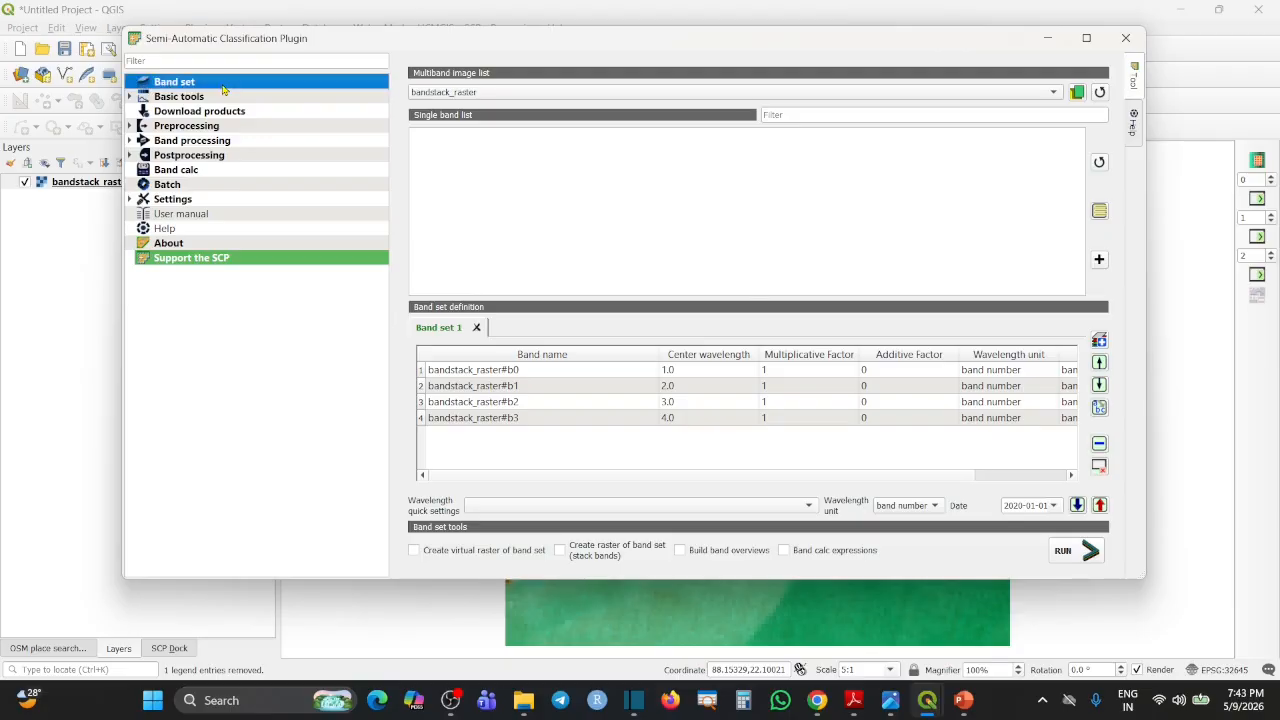
click(1100, 92)
click(1054, 94)
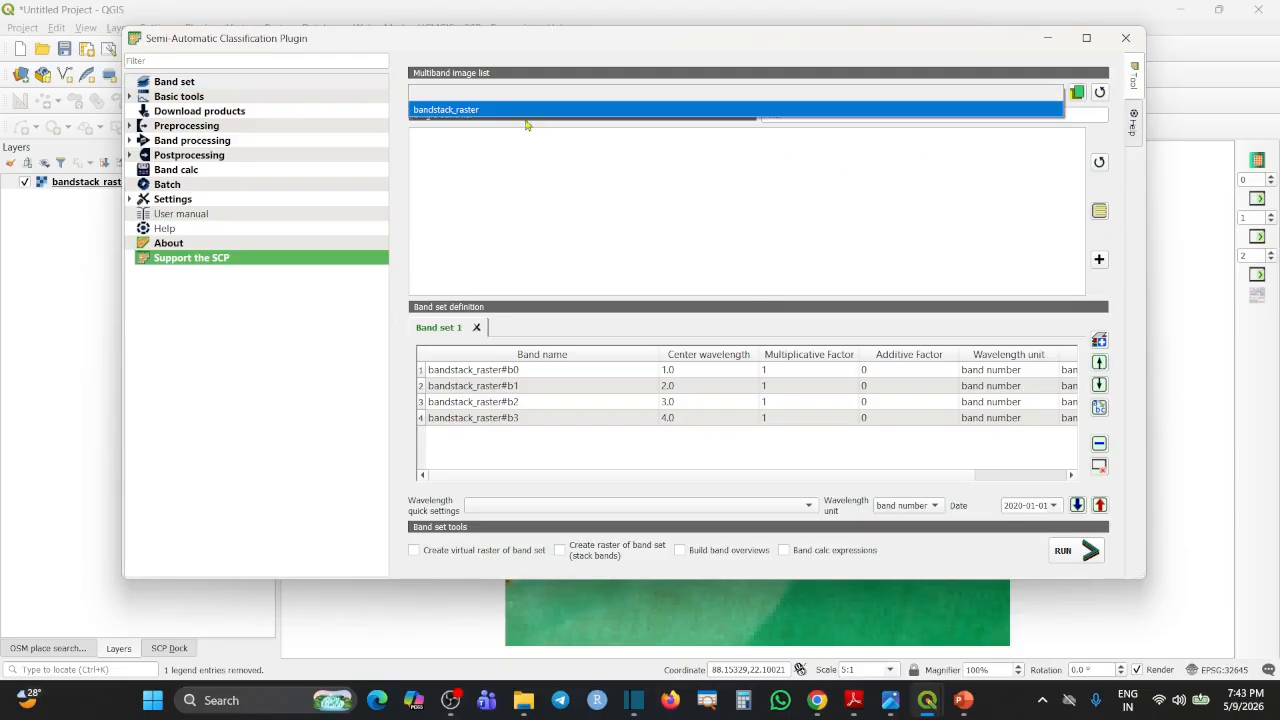
click(453, 110)
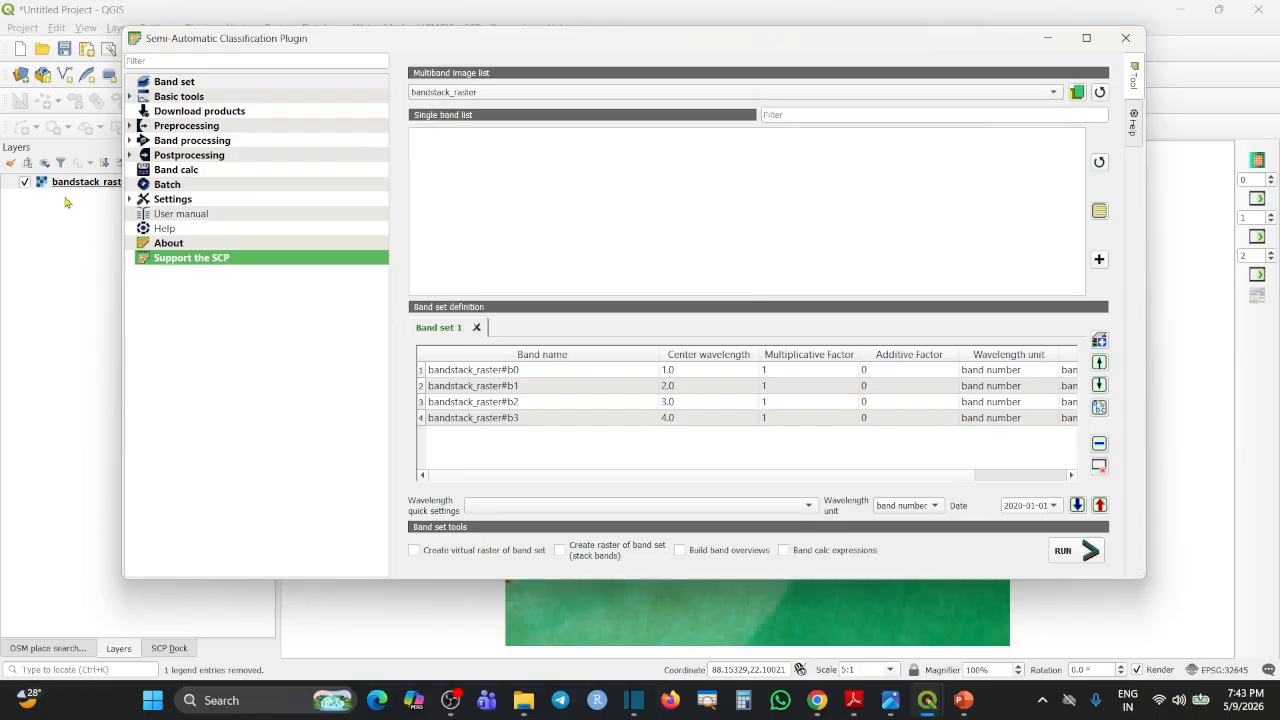
Check the bandstack_raster layer against the bands defined in Band set 1, and minimize the plugin window
drag(231, 41, 331, 97)
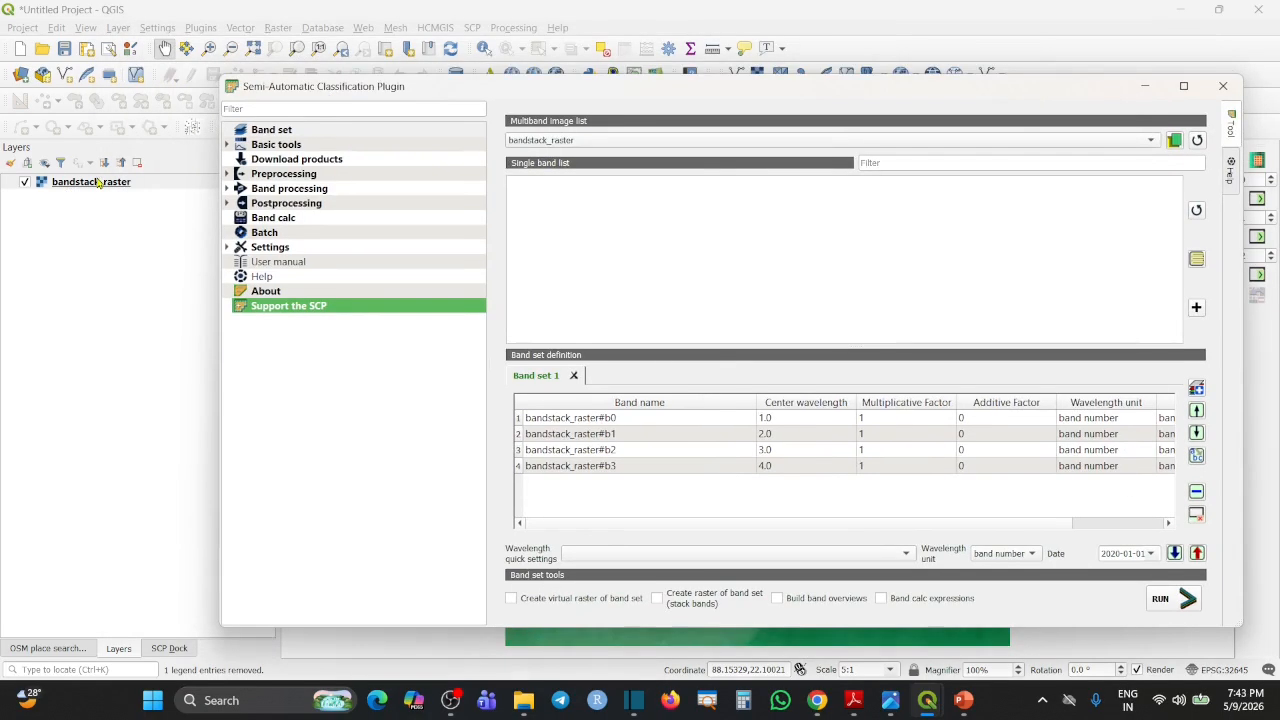
click(97, 182)
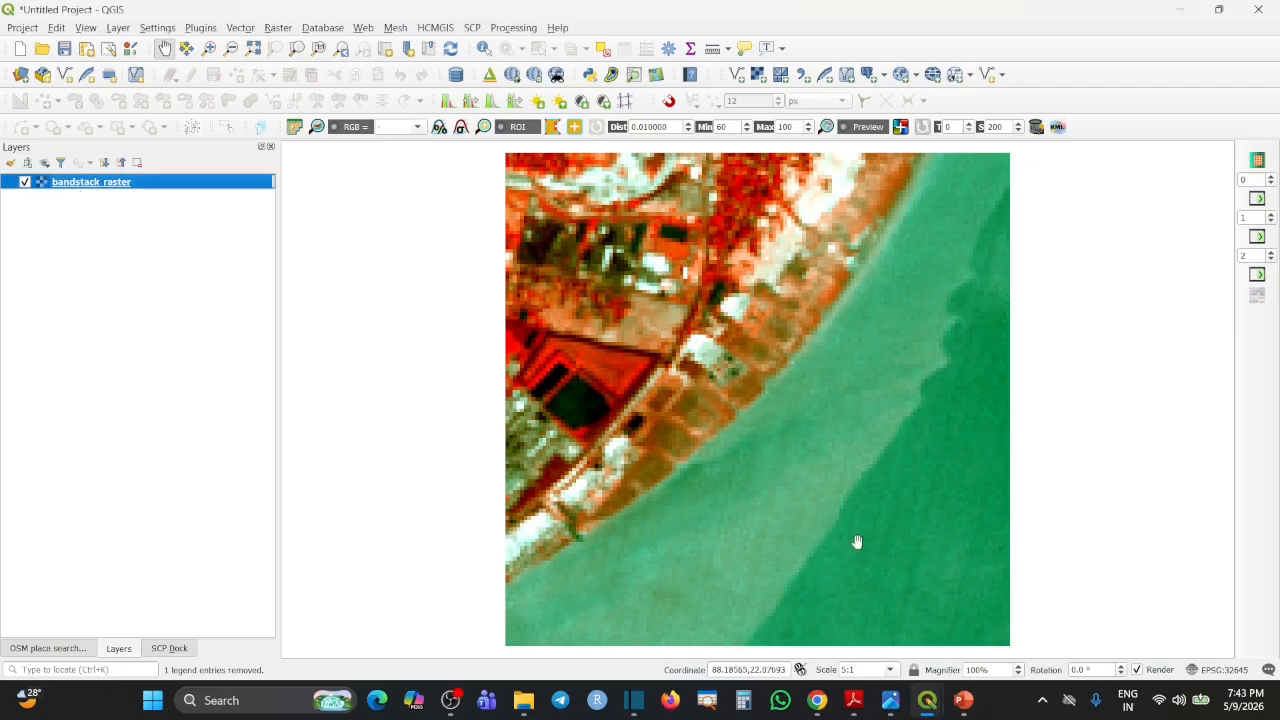
click(927, 700)
click(960, 639)
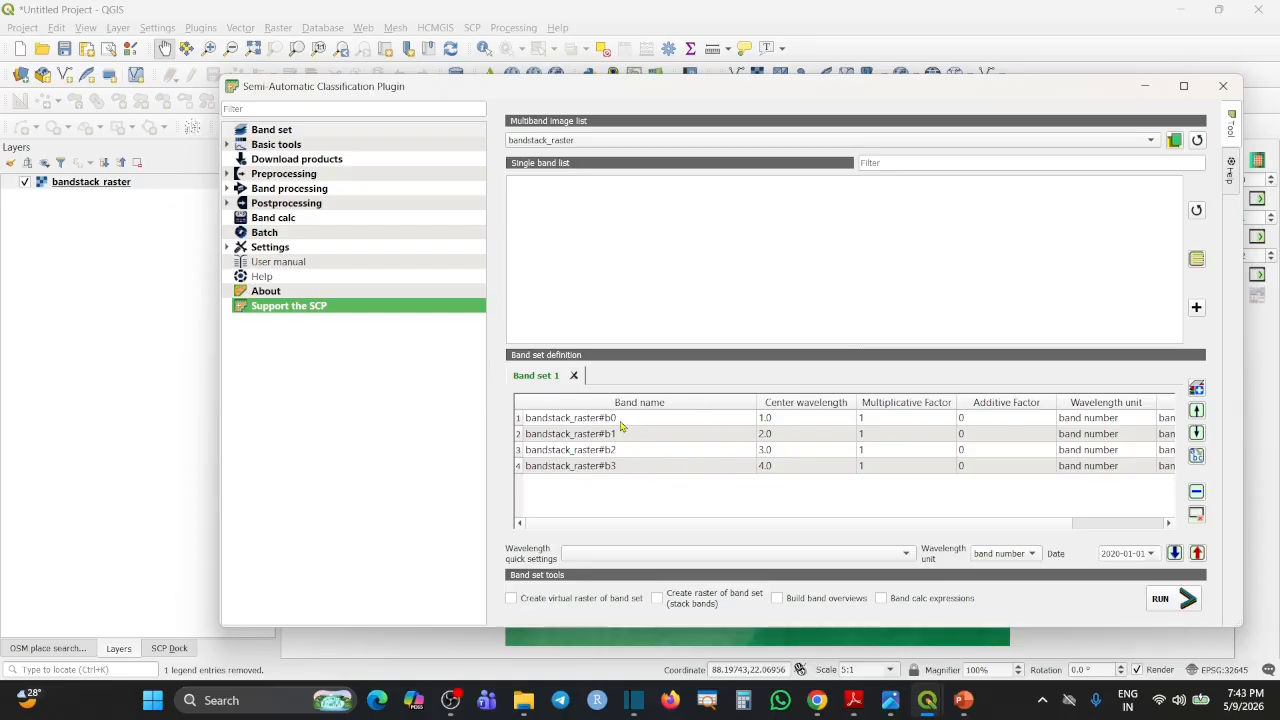
click(1147, 87)
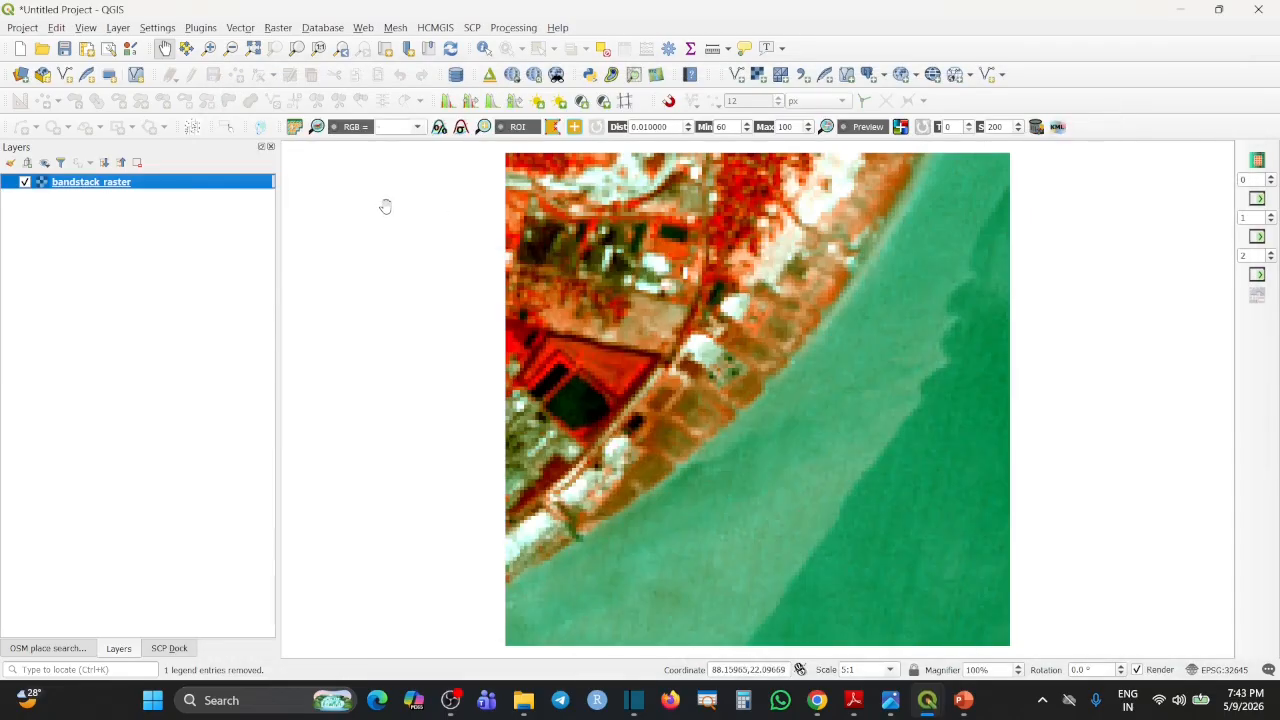
Display the band set as the RGB composite 3-2-1 and switch it to 4-3-2
click(417, 127)
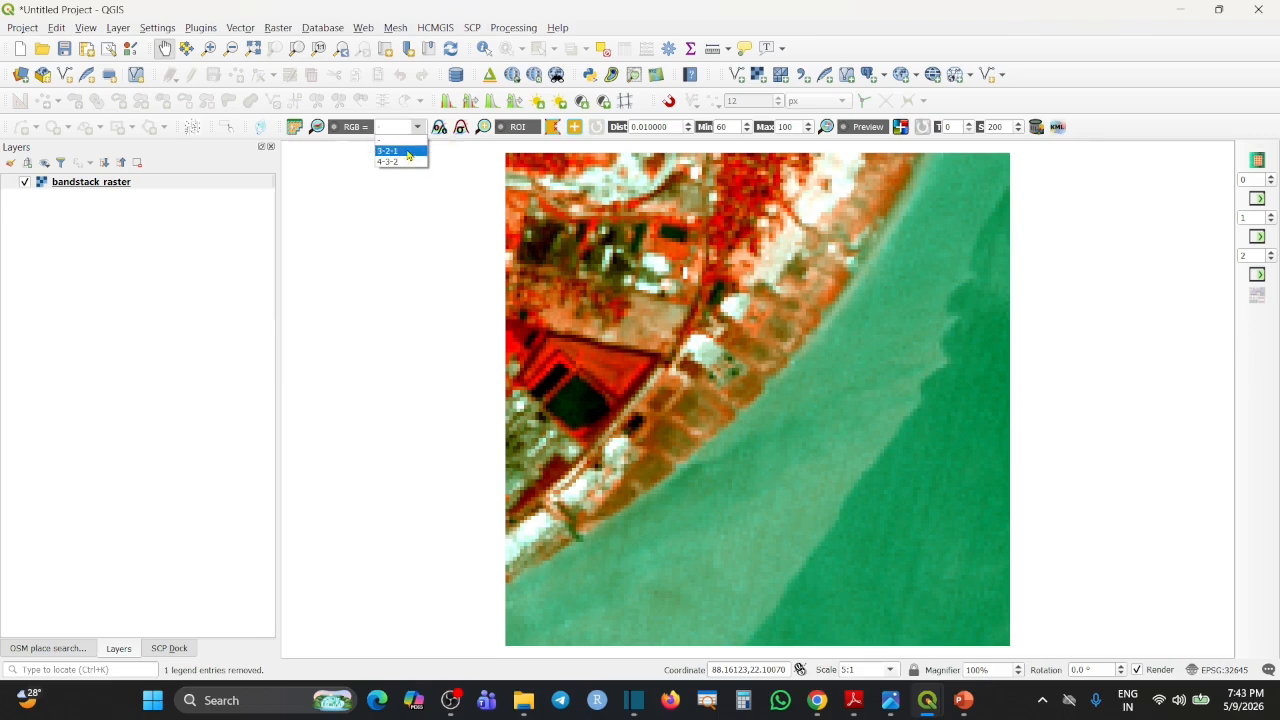
click(408, 152)
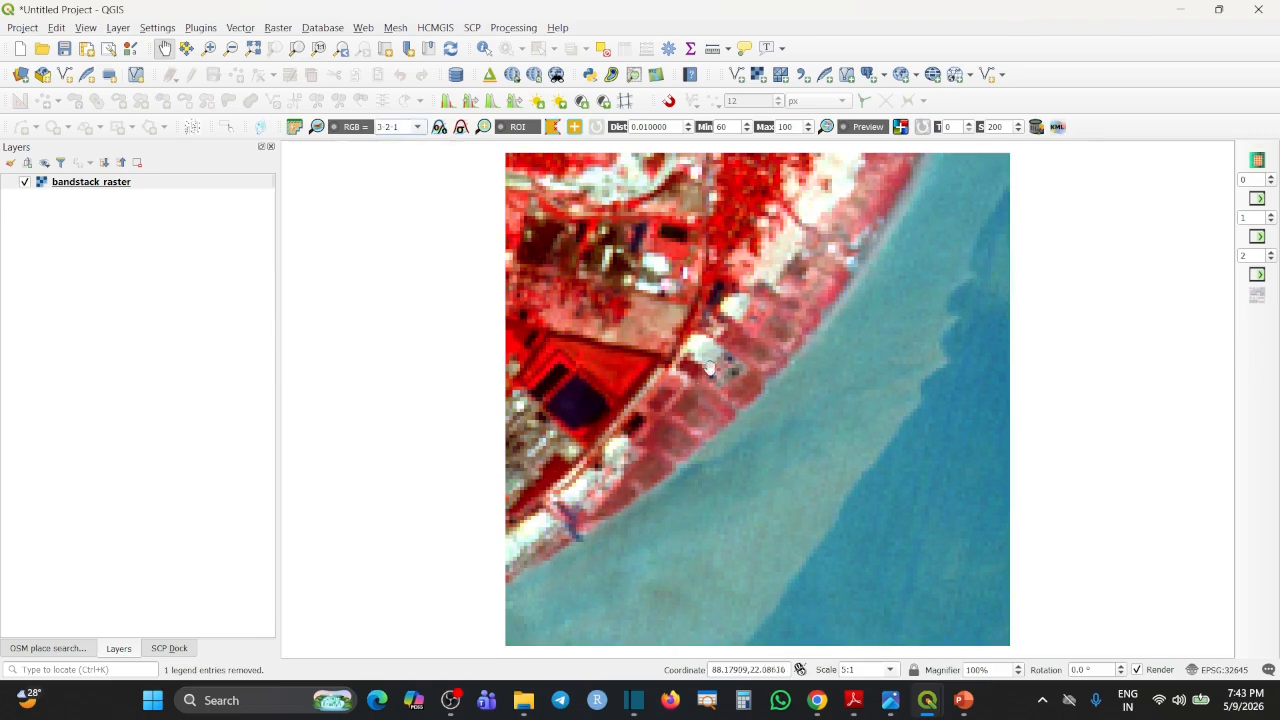
click(419, 130)
click(409, 157)
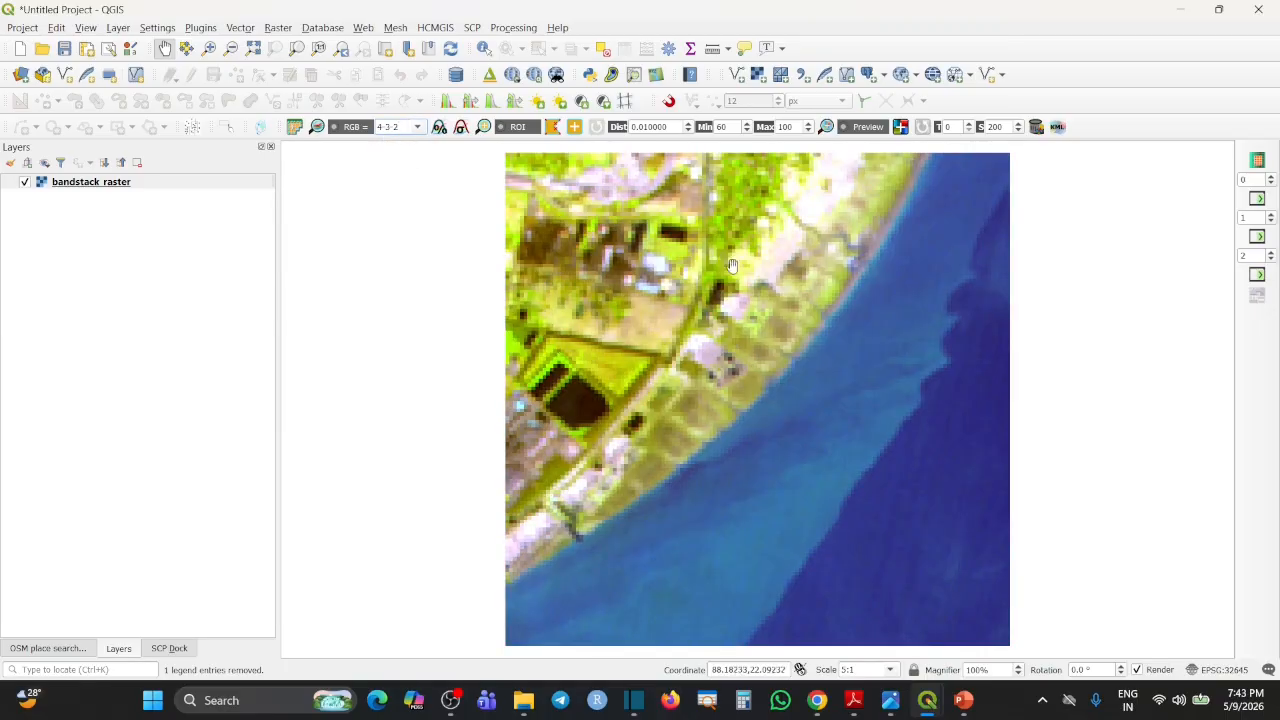